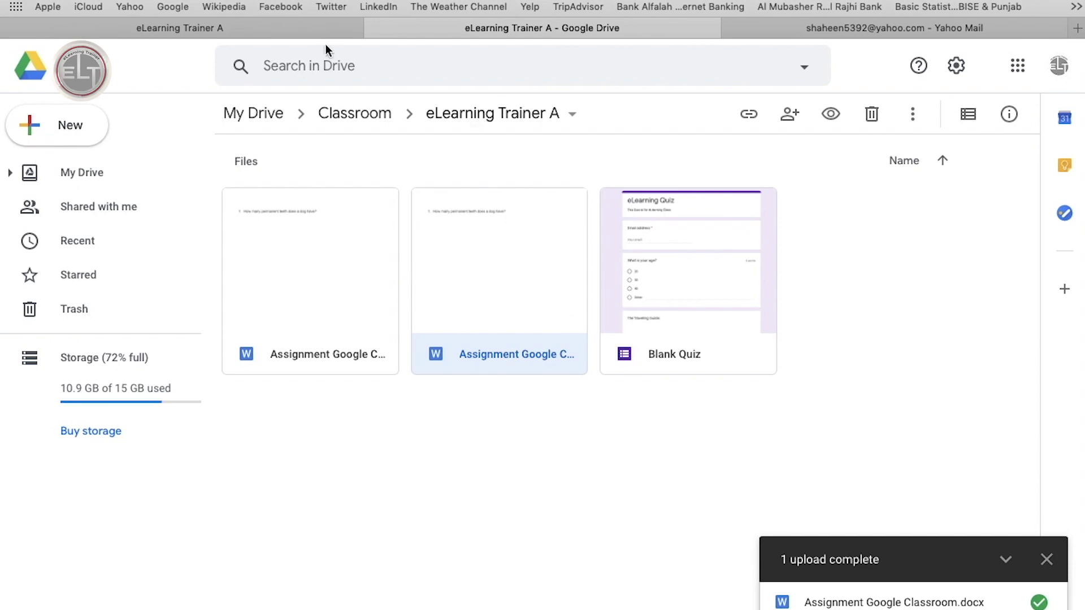
# Switch to the Classroom tab showing the eLearning Trainer A class stream.
pyautogui.click(314, 31)
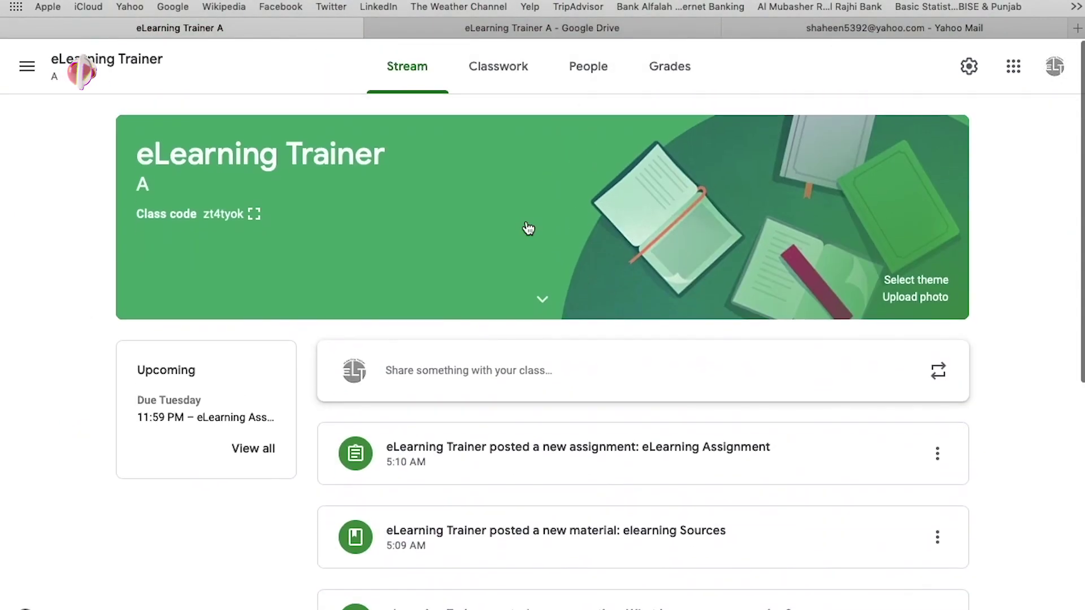
# Check the class People list, then accept the eLearning Trainer A invitation in Gmail.
pyautogui.click(588, 67)
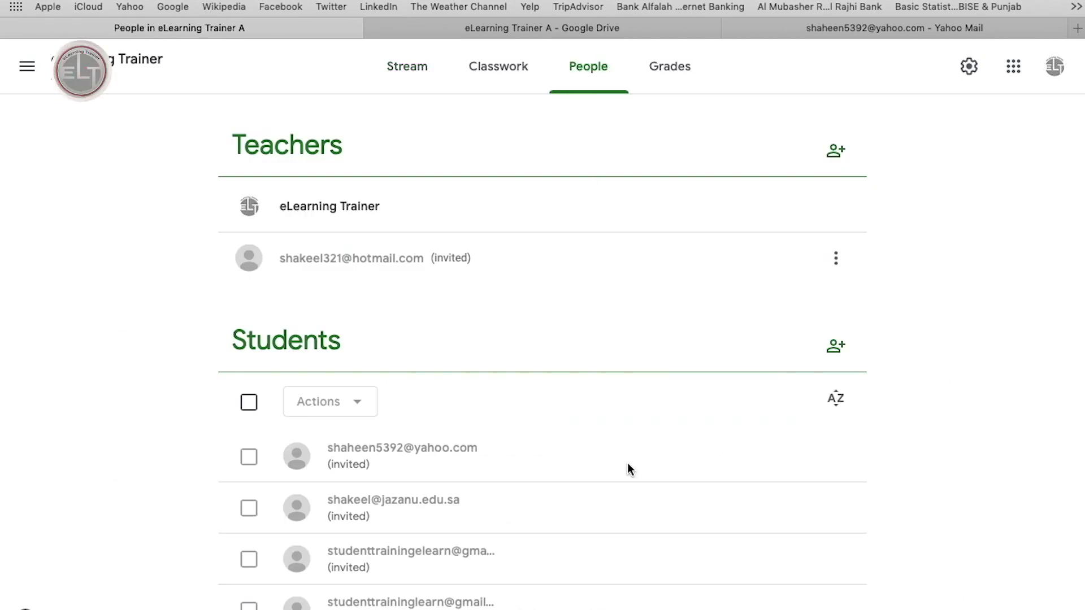
pyautogui.scroll(-1, 627, 463)
pyautogui.scroll(1, 628, 469)
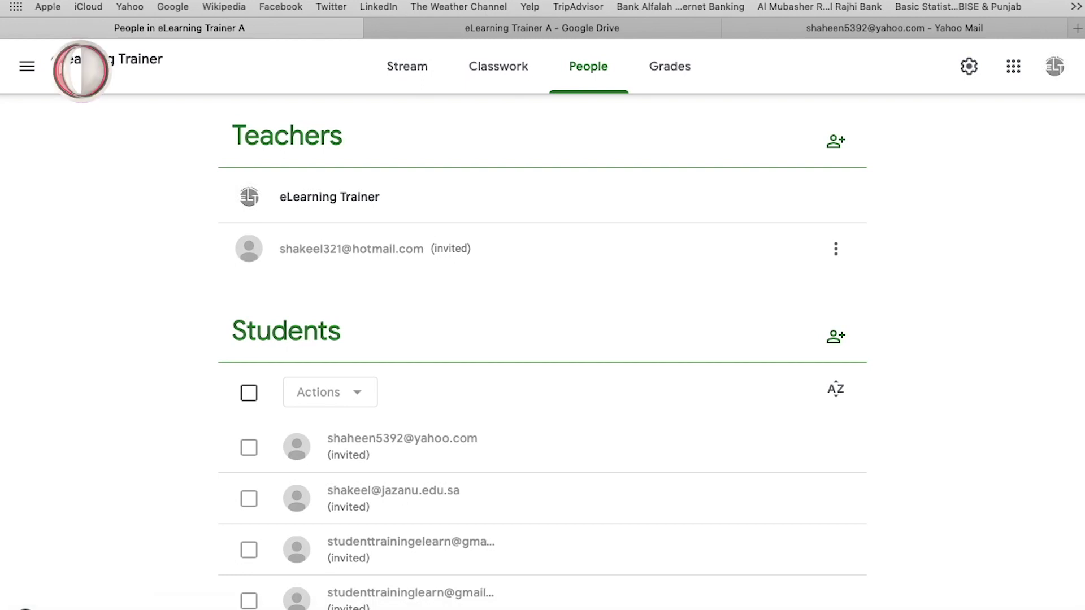
pyautogui.click(769, 602)
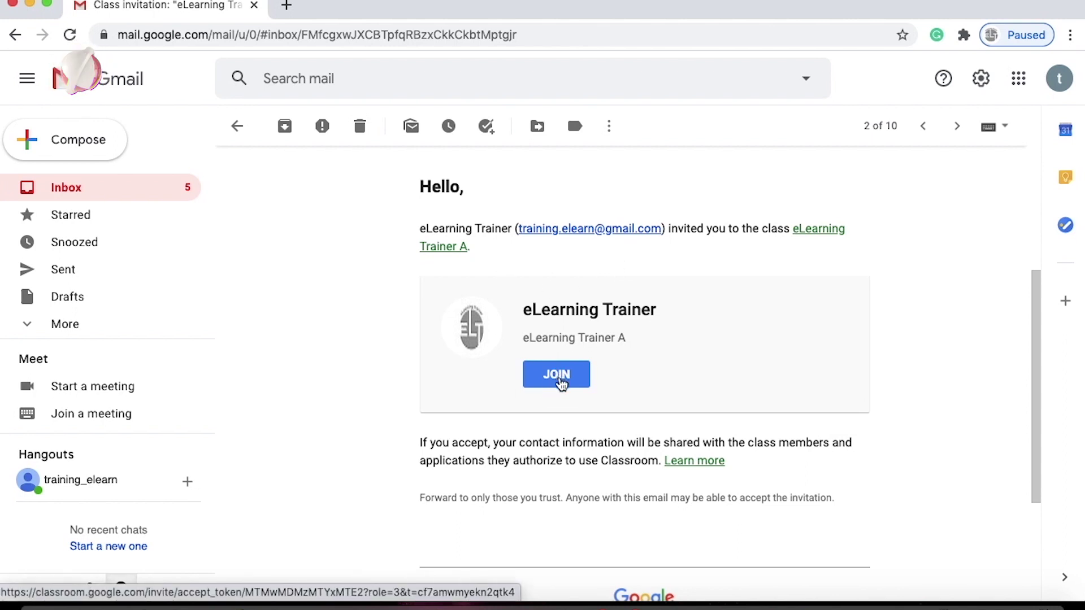
pyautogui.click(561, 381)
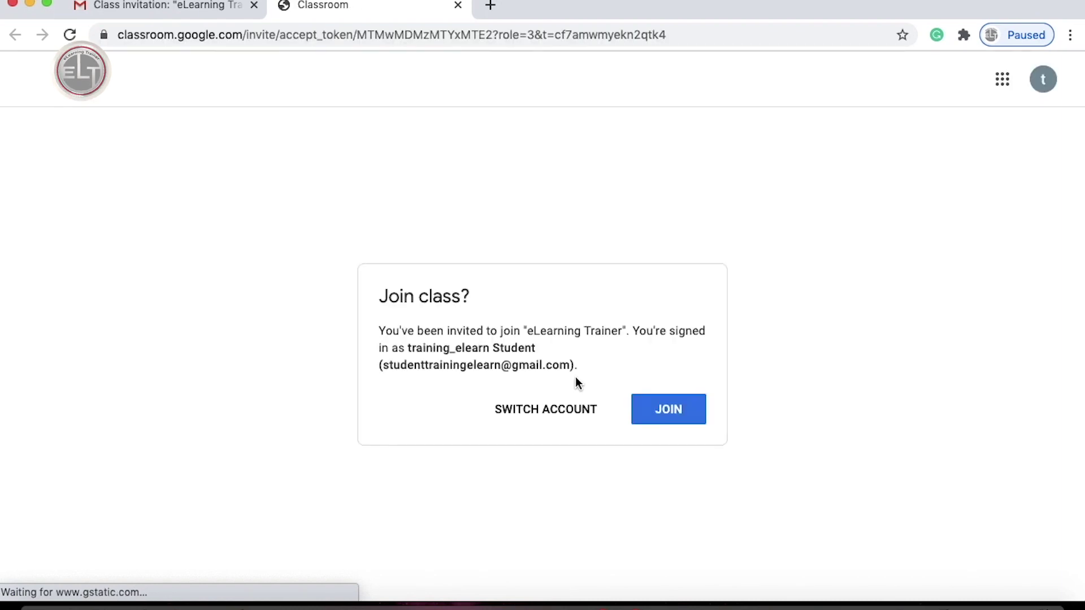
# Confirm joining eLearning Trainer A, dismiss the Create posts tip, and browse the stream.
pyautogui.click(668, 419)
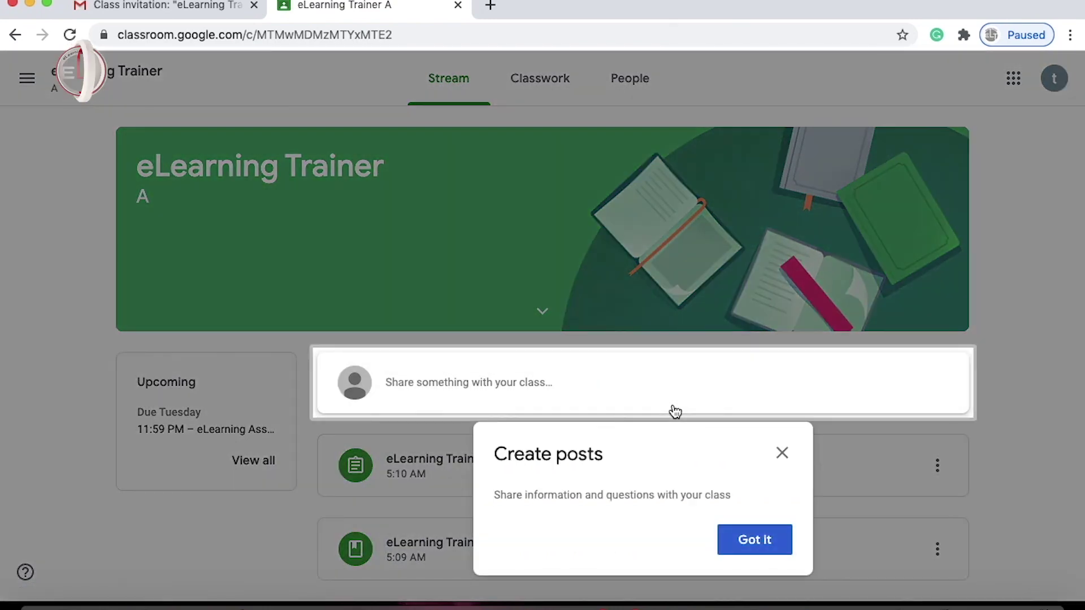
pyautogui.click(759, 543)
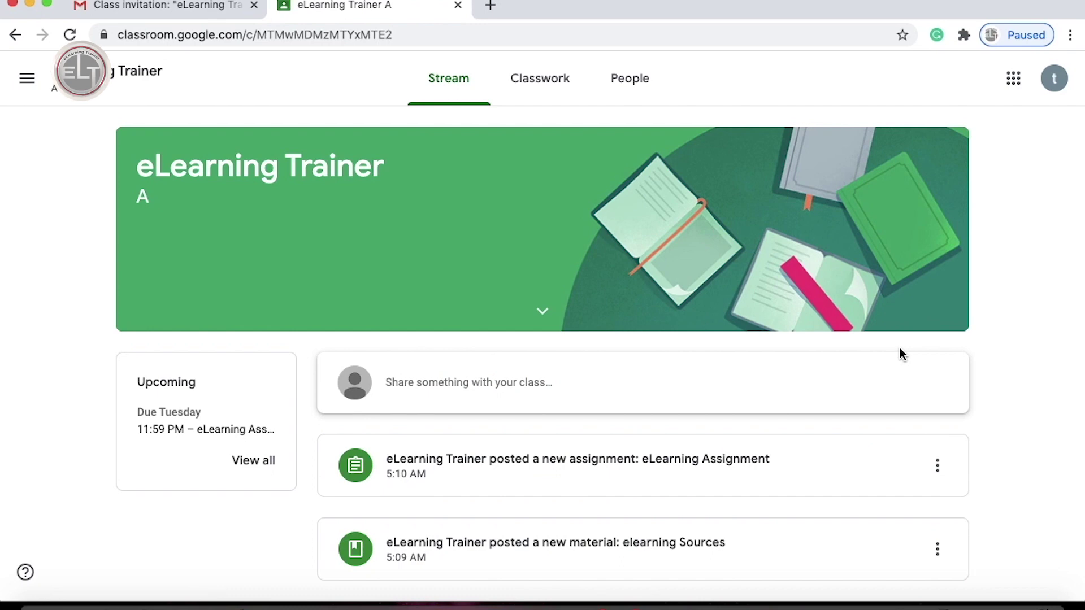
pyautogui.scroll(-10, 976, 379)
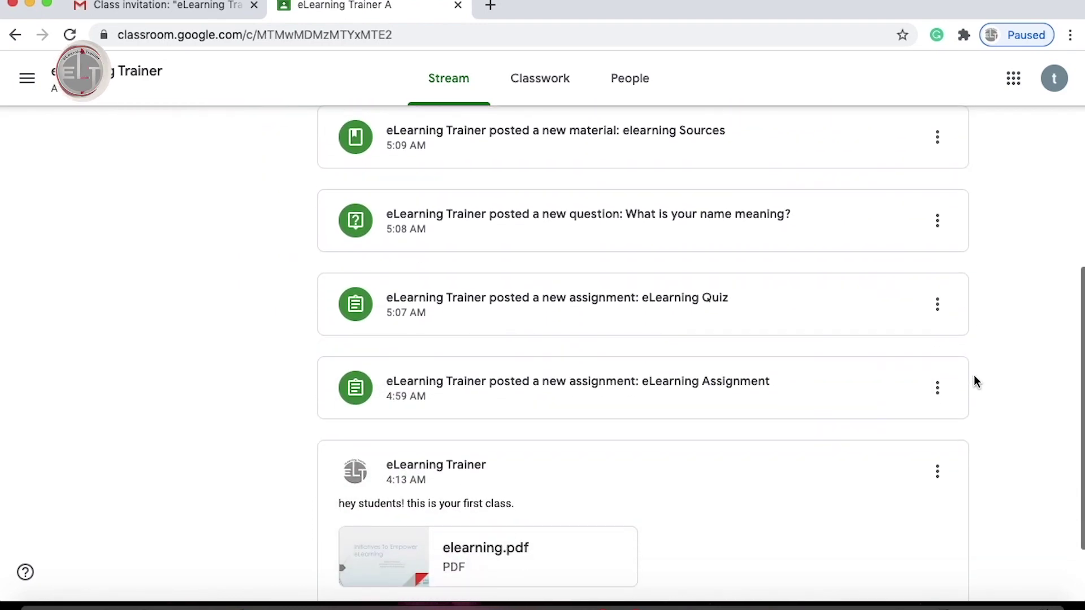
pyautogui.scroll(10, 974, 380)
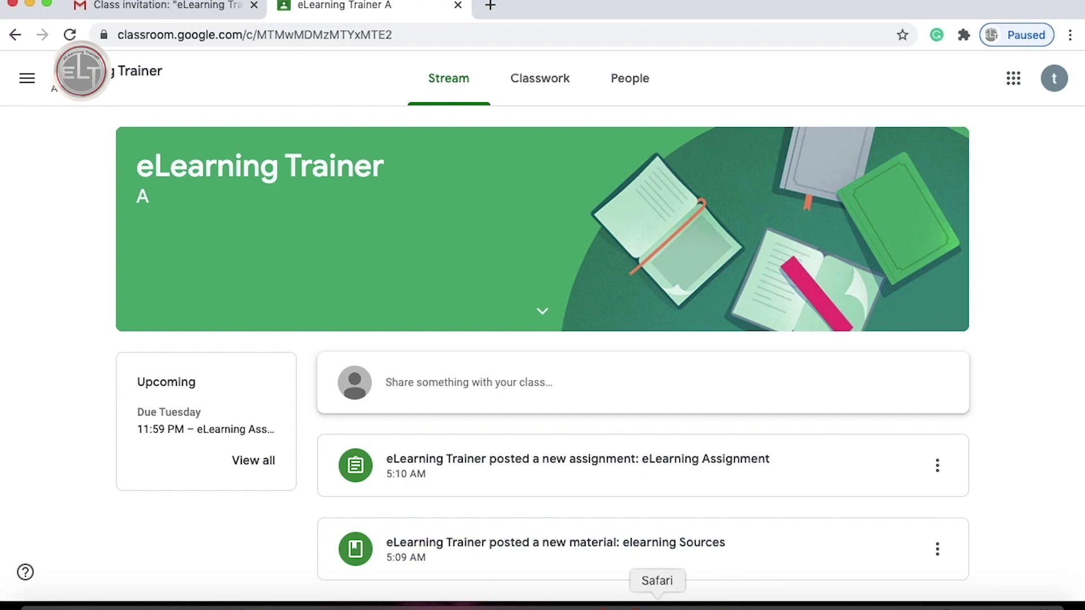
pyautogui.click(657, 605)
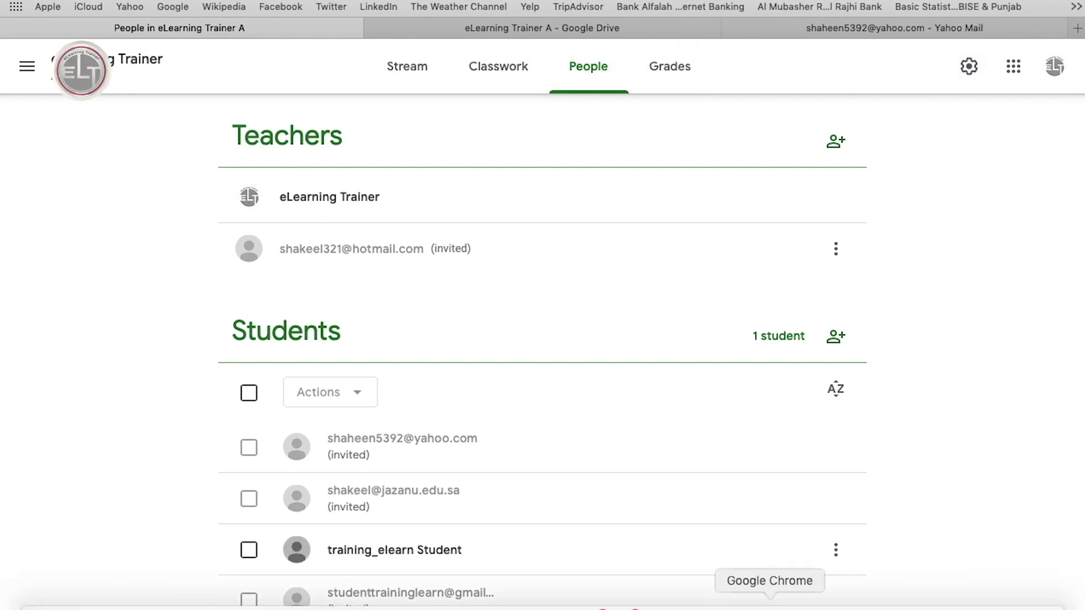
pyautogui.click(770, 600)
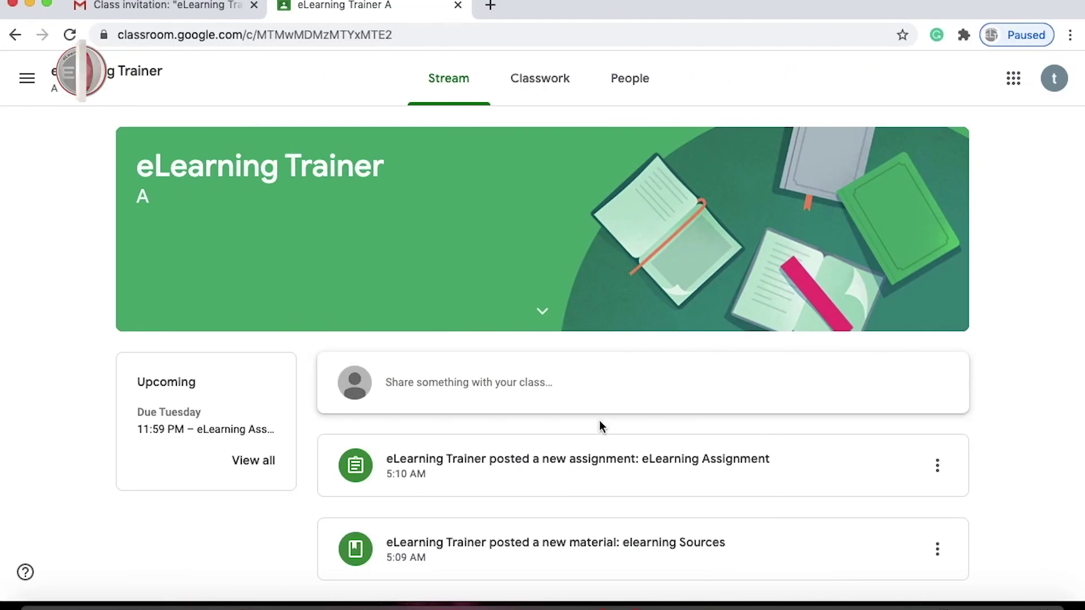
pyautogui.scroll(-4, 599, 419)
pyautogui.scroll(-5, 602, 428)
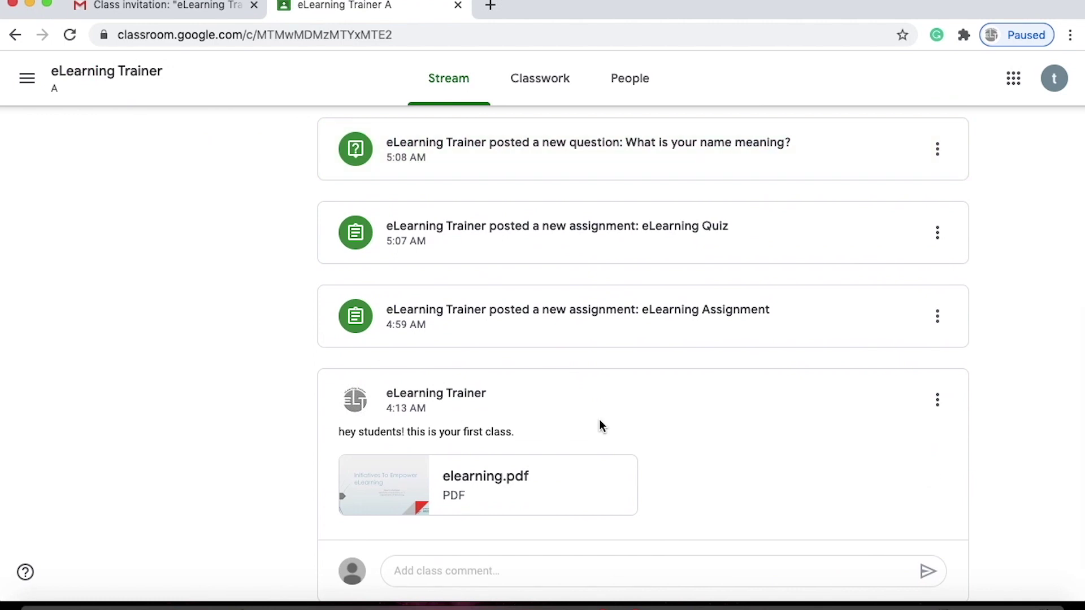
# Go to Classwork, dismiss the progress tip, and expand the eLearning Quiz.
pyautogui.click(547, 90)
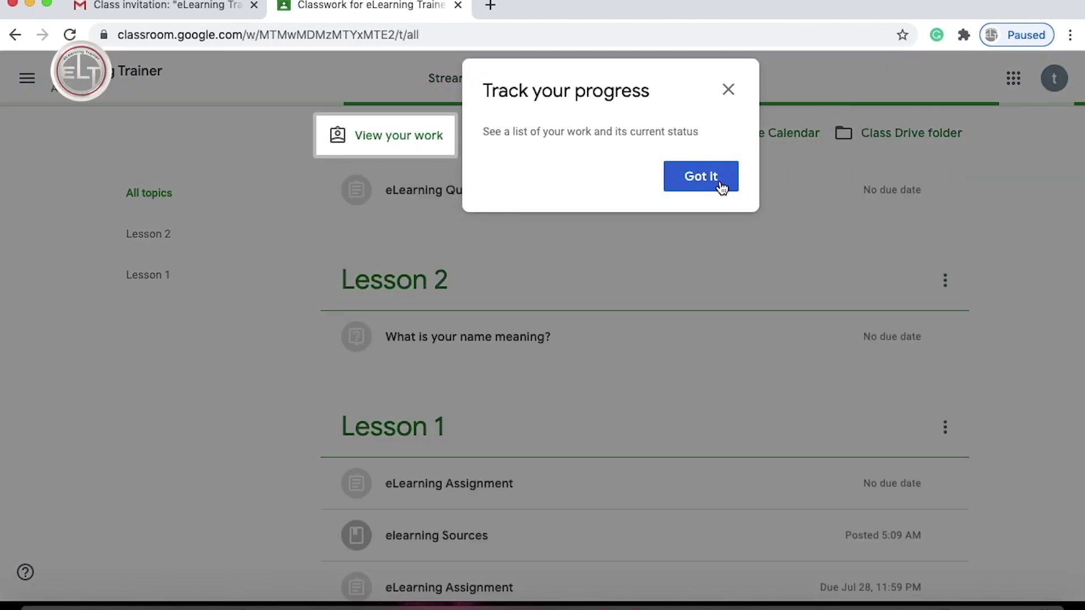
pyautogui.click(710, 184)
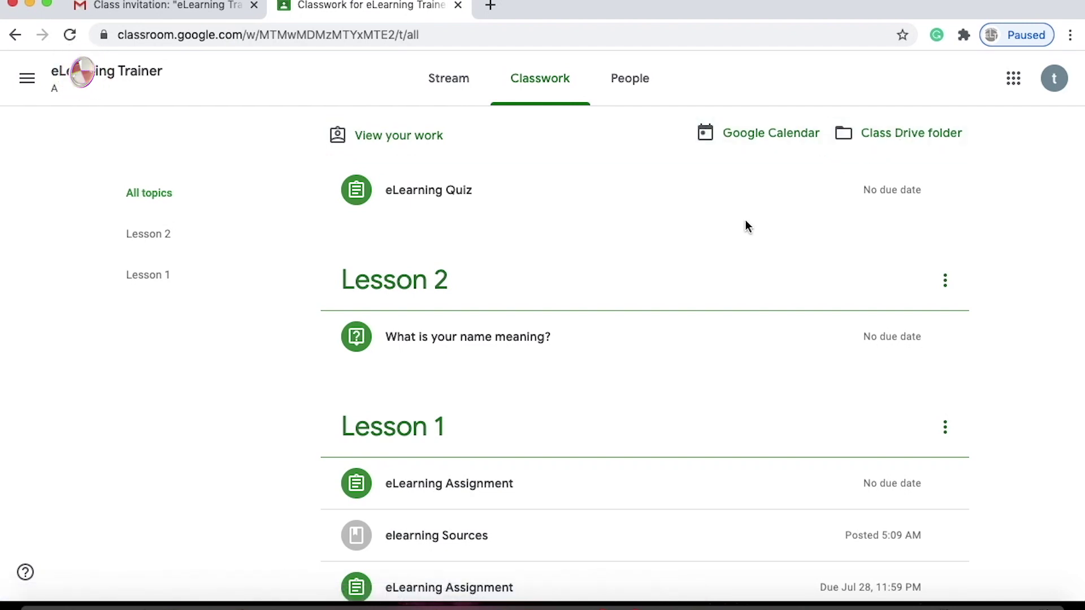
pyautogui.scroll(-3, 746, 227)
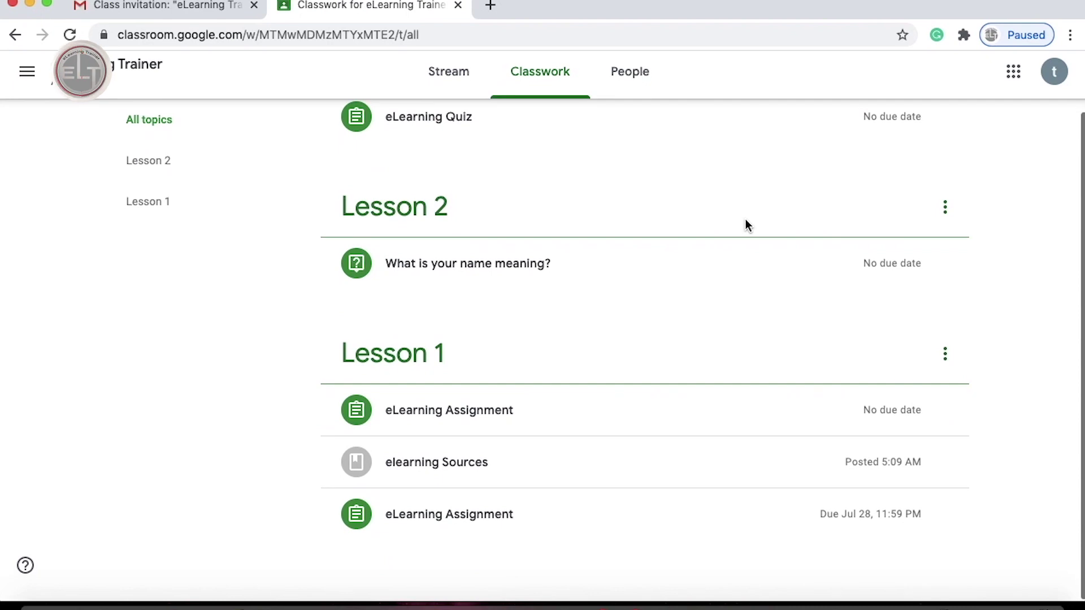
pyautogui.scroll(3, 744, 224)
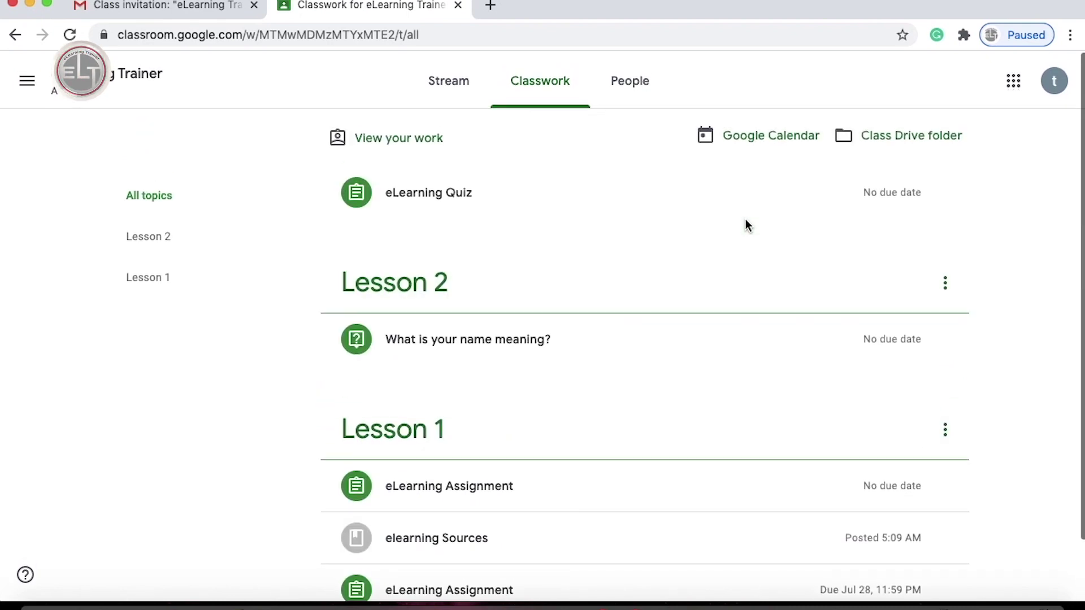
pyautogui.click(432, 192)
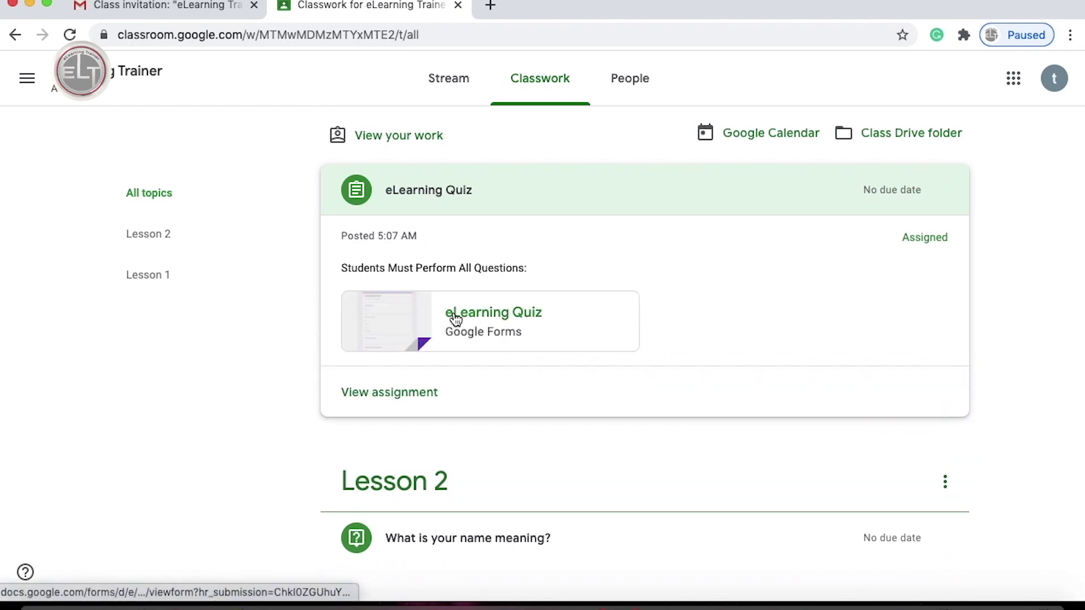
# Open the eLearning Quiz assignment, clear its tips, and launch the quiz form.
pyautogui.click(396, 392)
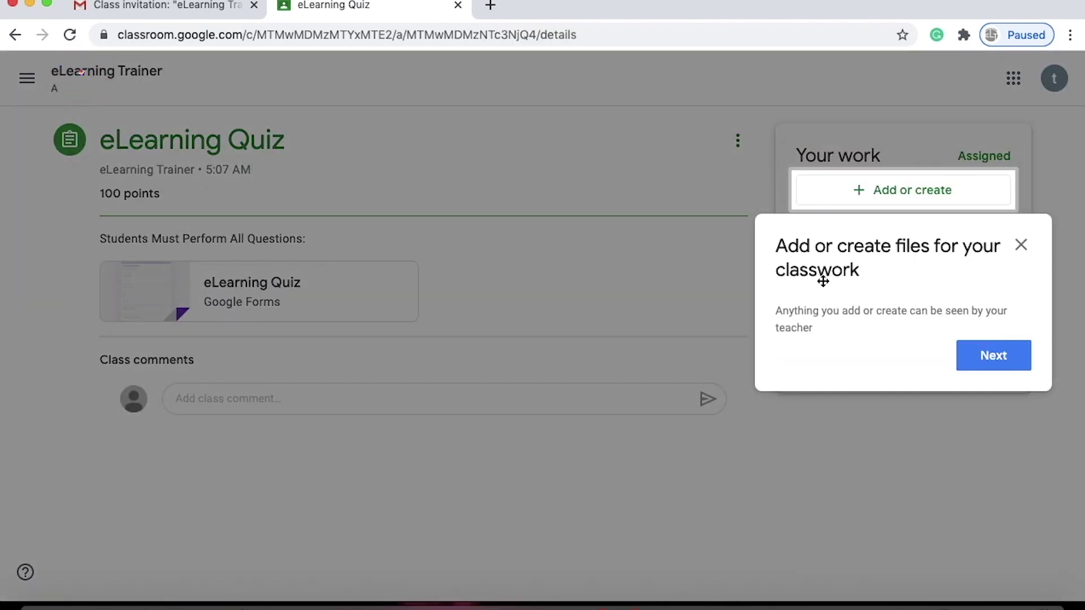
pyautogui.click(1004, 366)
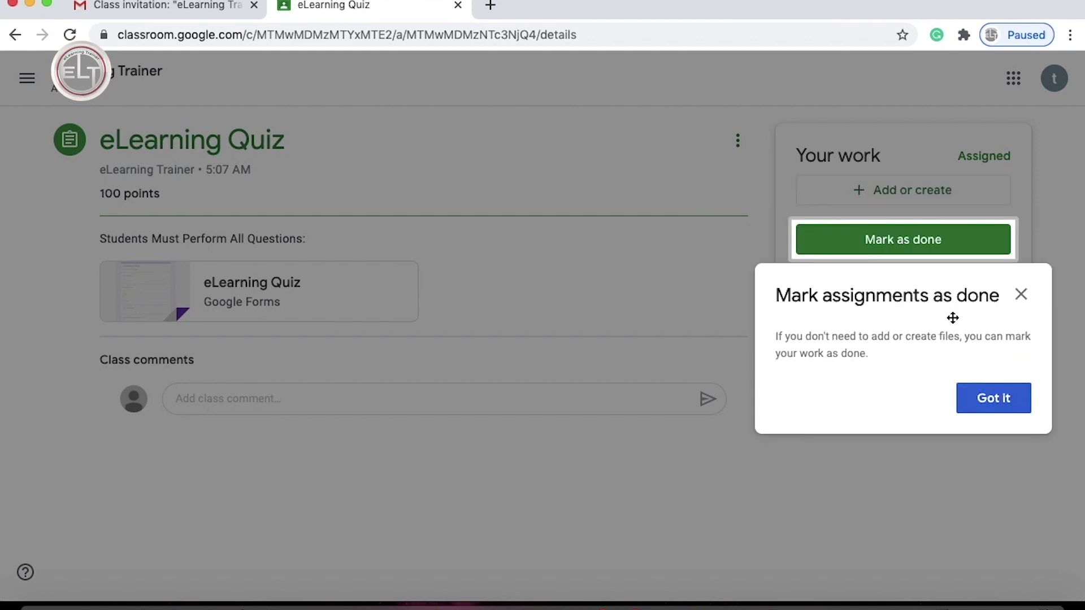
pyautogui.click(996, 407)
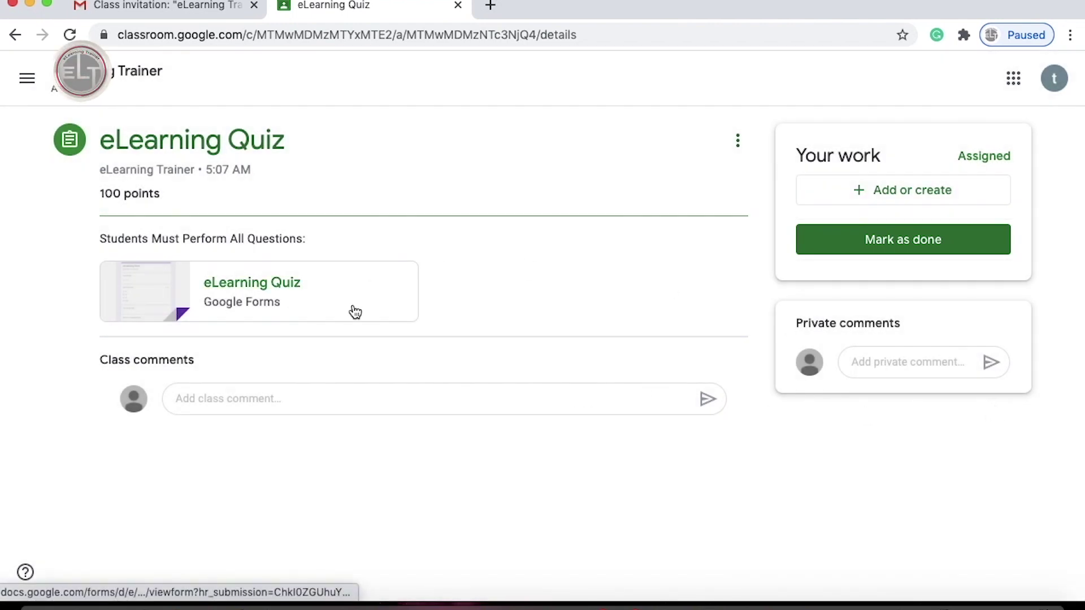
pyautogui.click(209, 401)
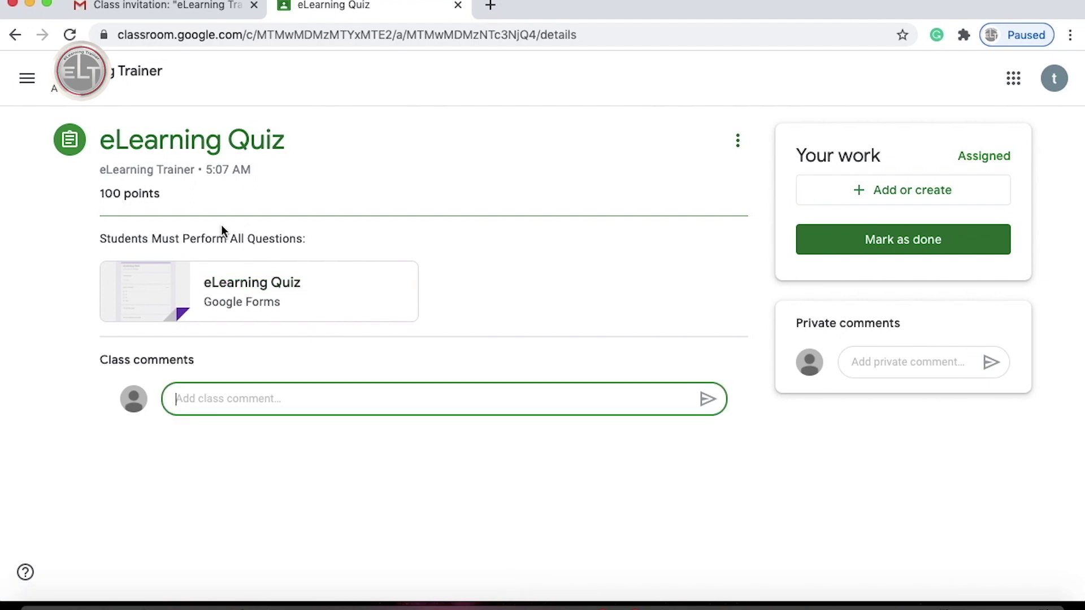
pyautogui.click(234, 292)
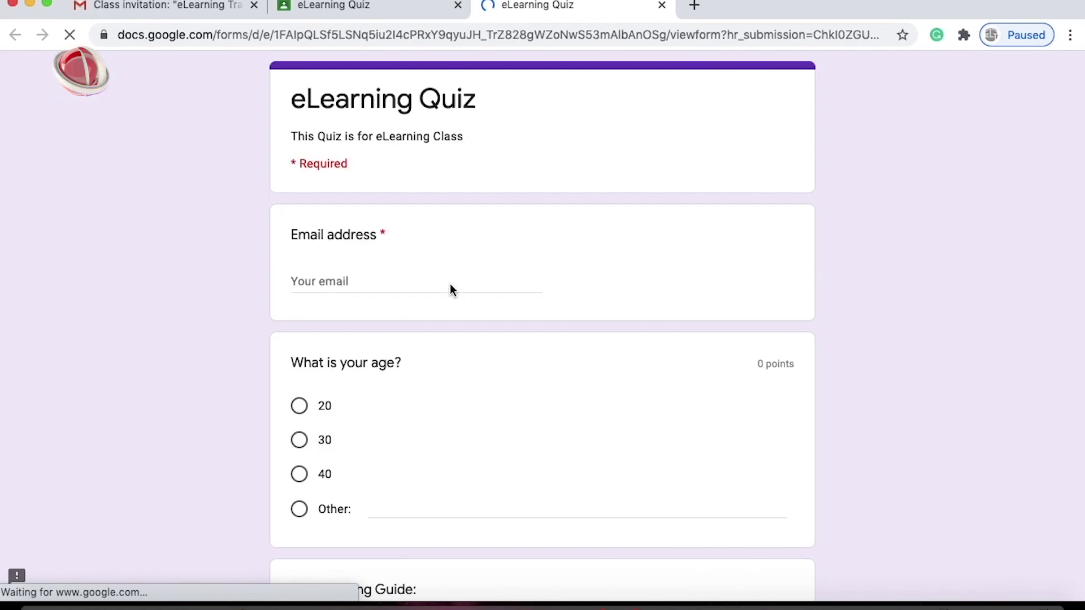
# Enter the student's email address and choose 30 as the age.
pyautogui.click(365, 285)
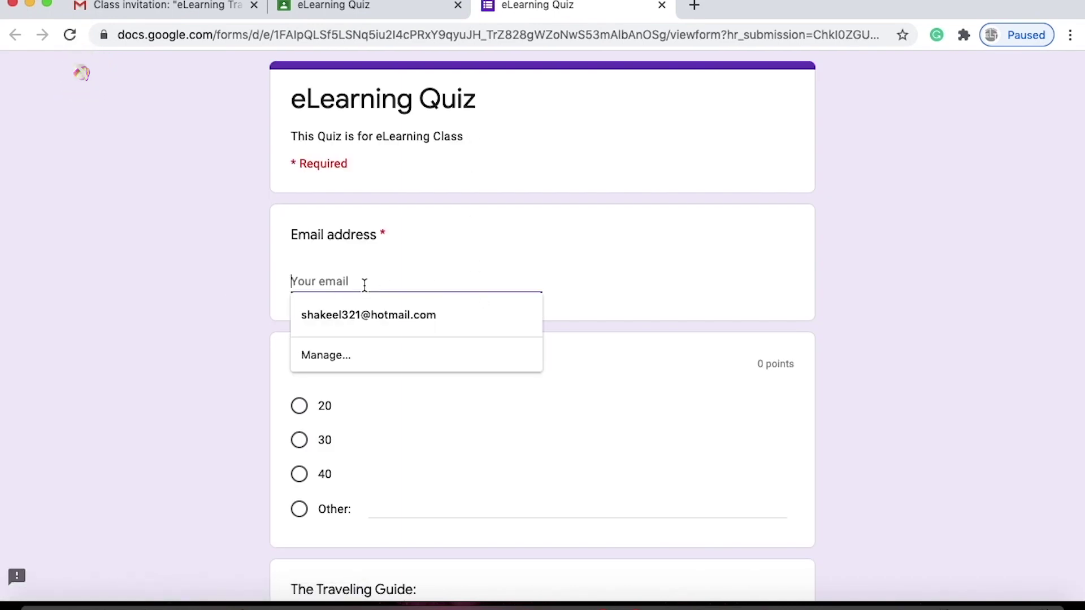
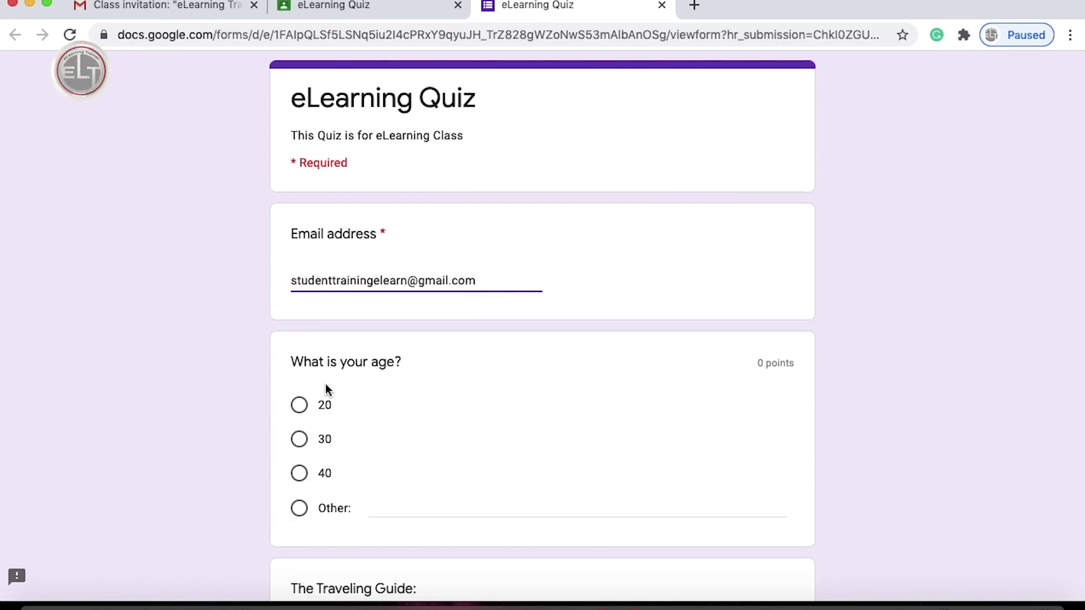
pyautogui.scroll(-3, 326, 384)
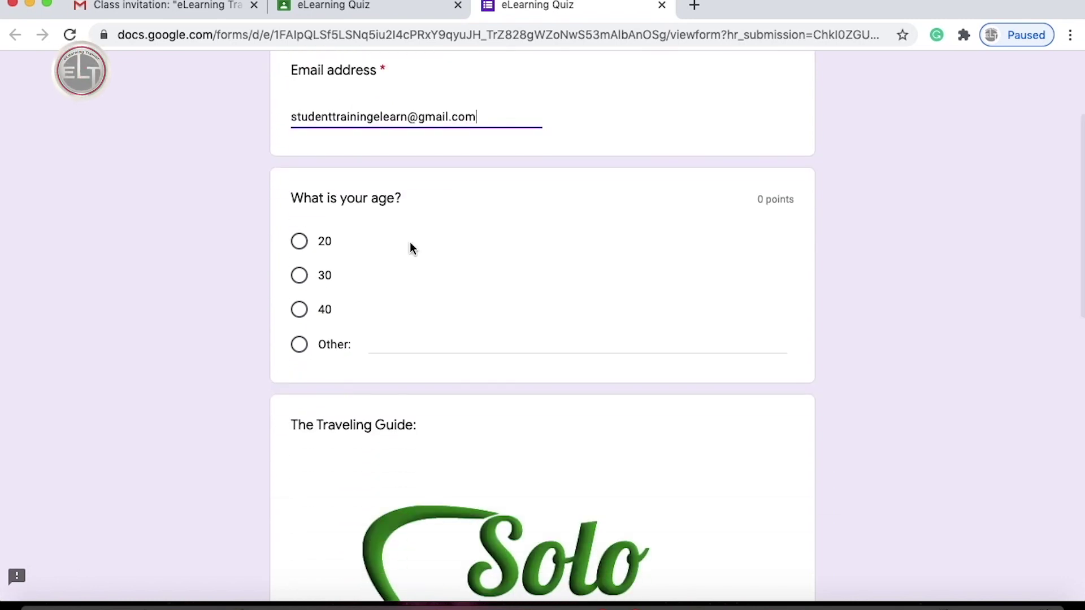
pyautogui.click(300, 275)
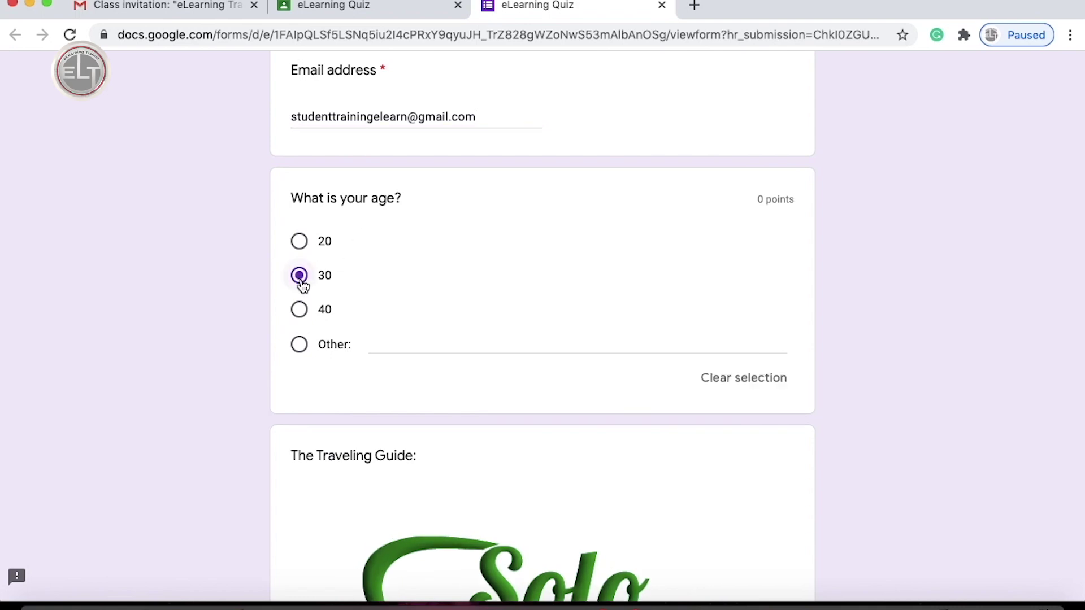
# Answer 'I am student of eLearning Trainer Clas' and request a copy of responses.
pyautogui.scroll(-10, 256, 298)
pyautogui.click(398, 291)
pyautogui.write('I am student of eLearning Trainer Class.')
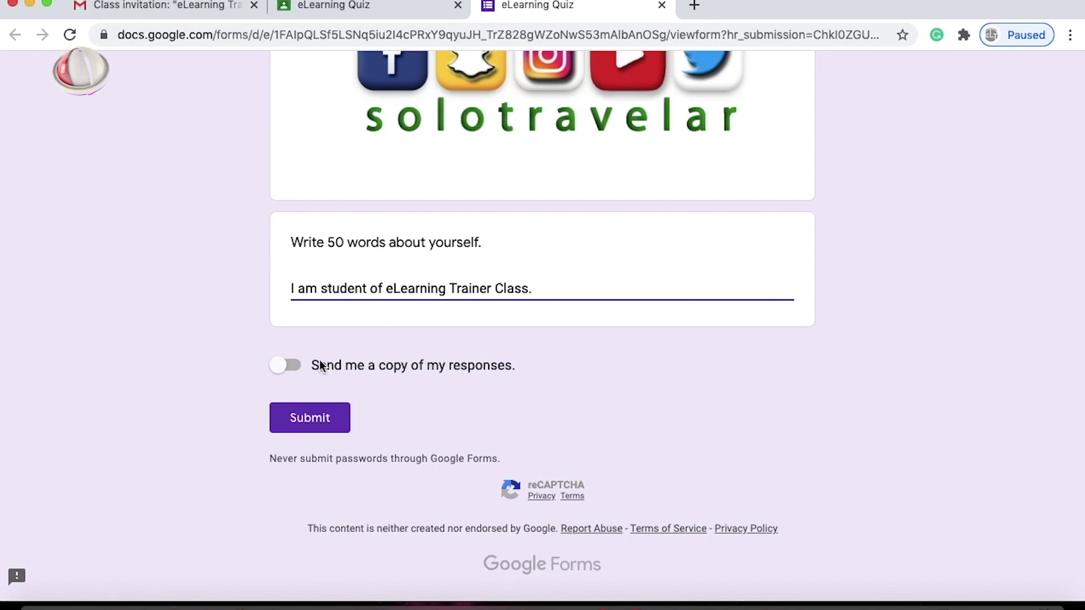
pyautogui.click(301, 368)
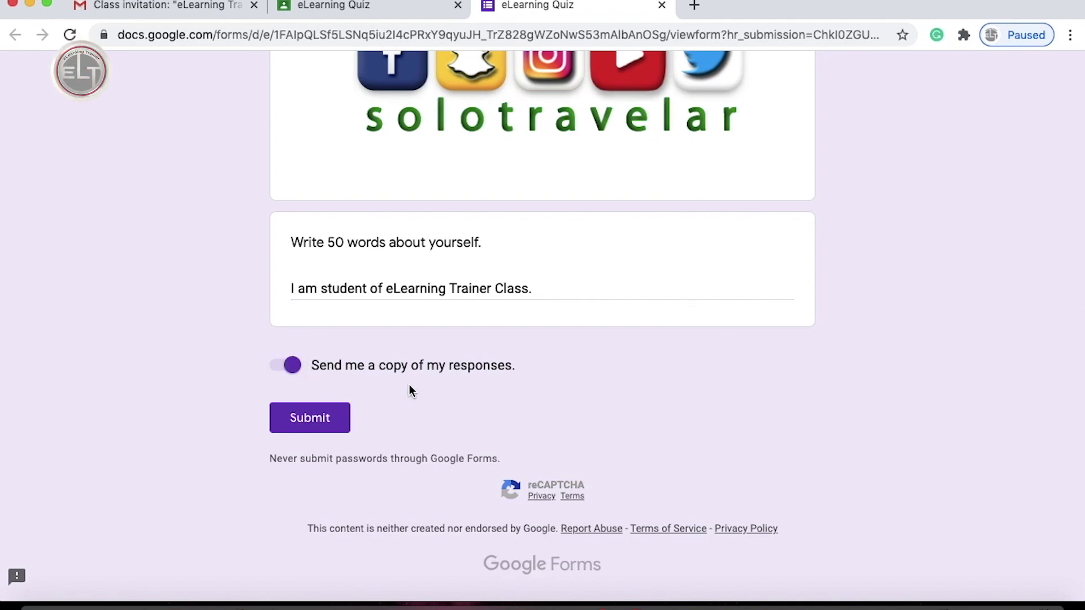
# Submit the quiz, selecting the four traffic-light tiles to pass the image check.
pyautogui.click(313, 418)
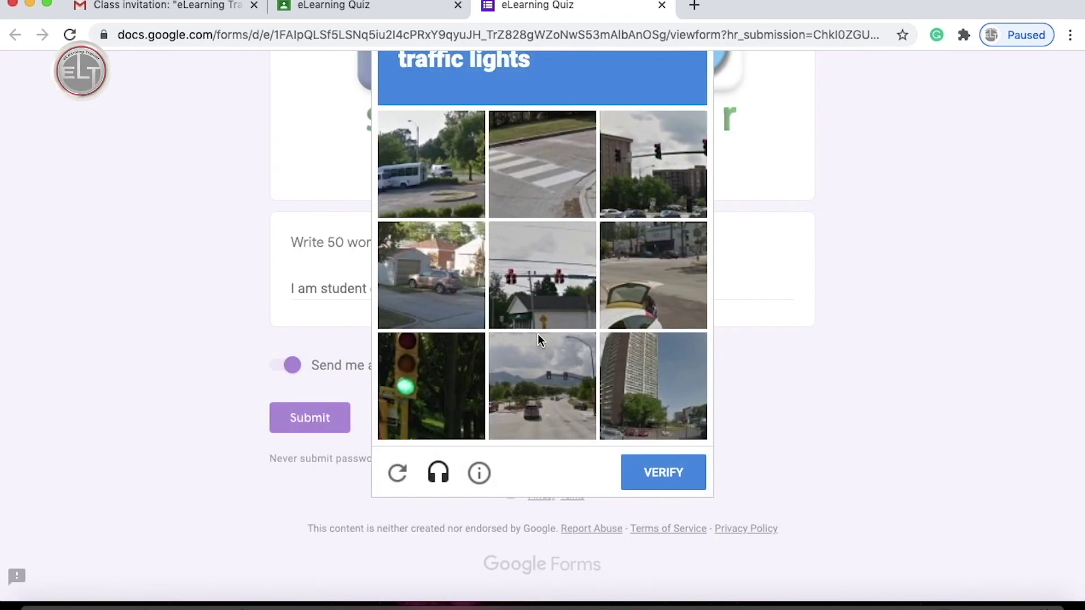
pyautogui.scroll(3, 538, 335)
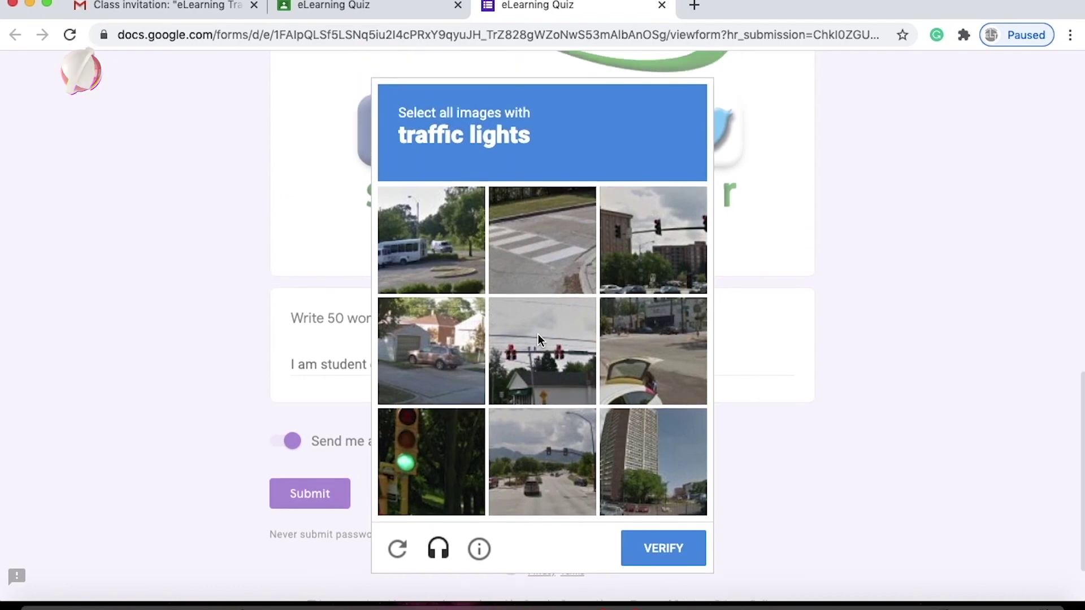
pyautogui.click(690, 204)
pyautogui.click(561, 355)
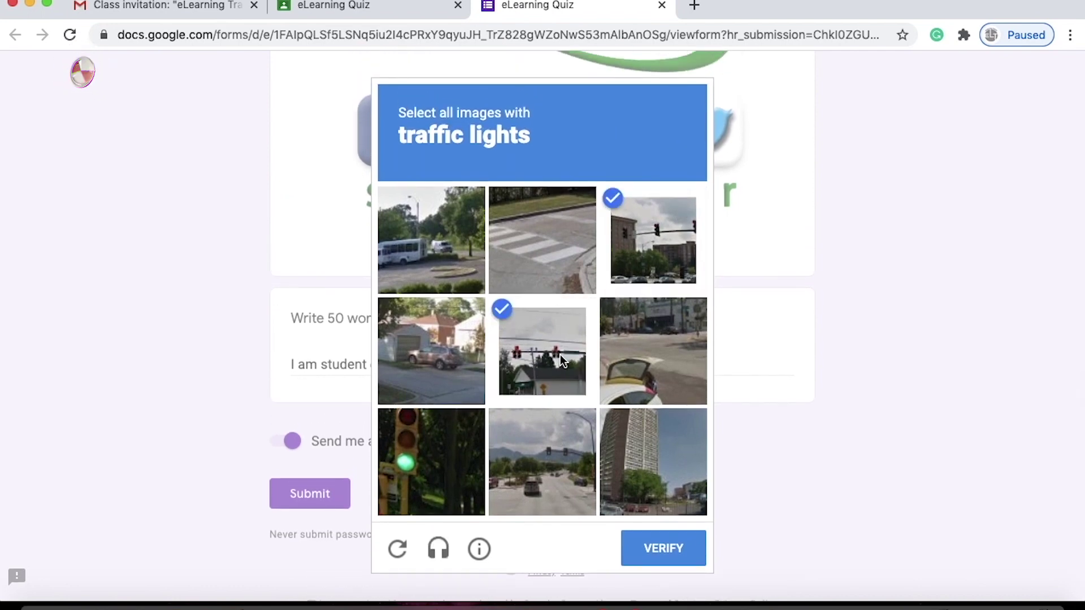
pyautogui.click(413, 465)
pyautogui.click(589, 485)
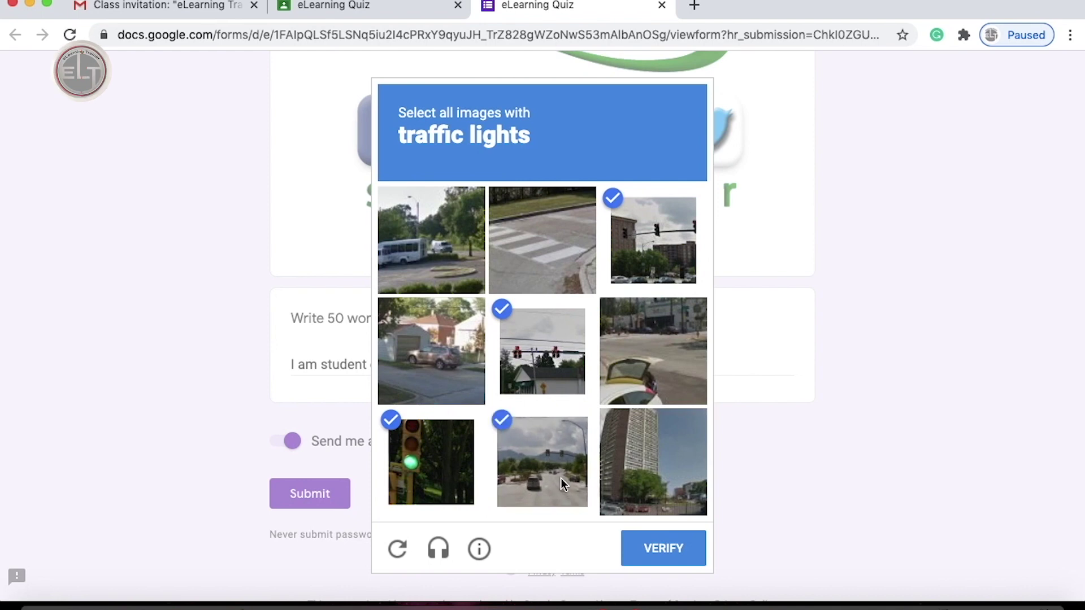
pyautogui.click(664, 549)
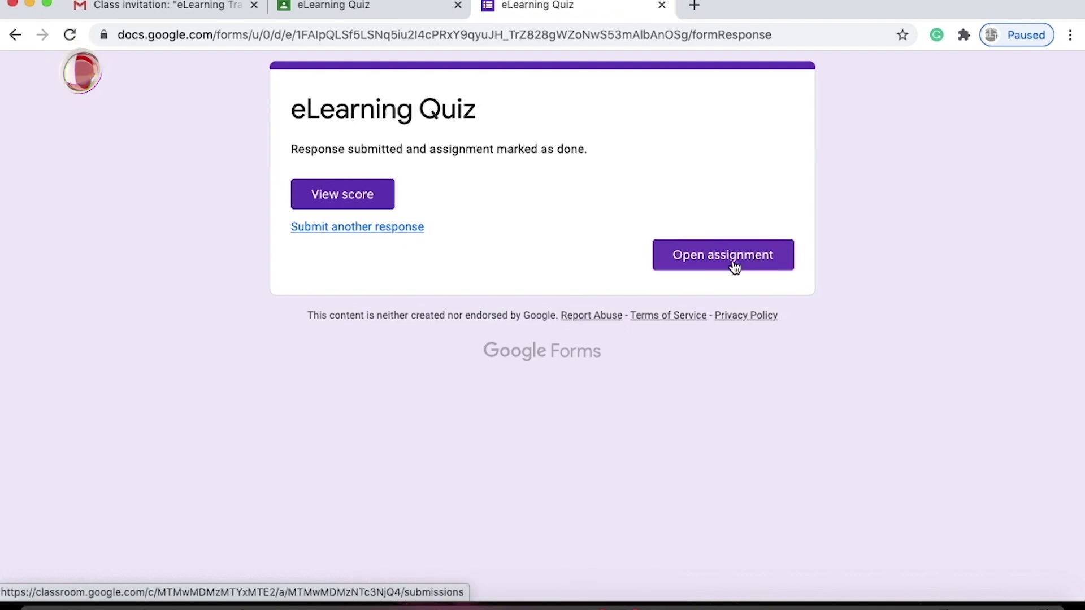
# Review the quiz score in a new tab, then open the now Turned in assignment.
pyautogui.rightClick(358, 195)
pyautogui.click(384, 203)
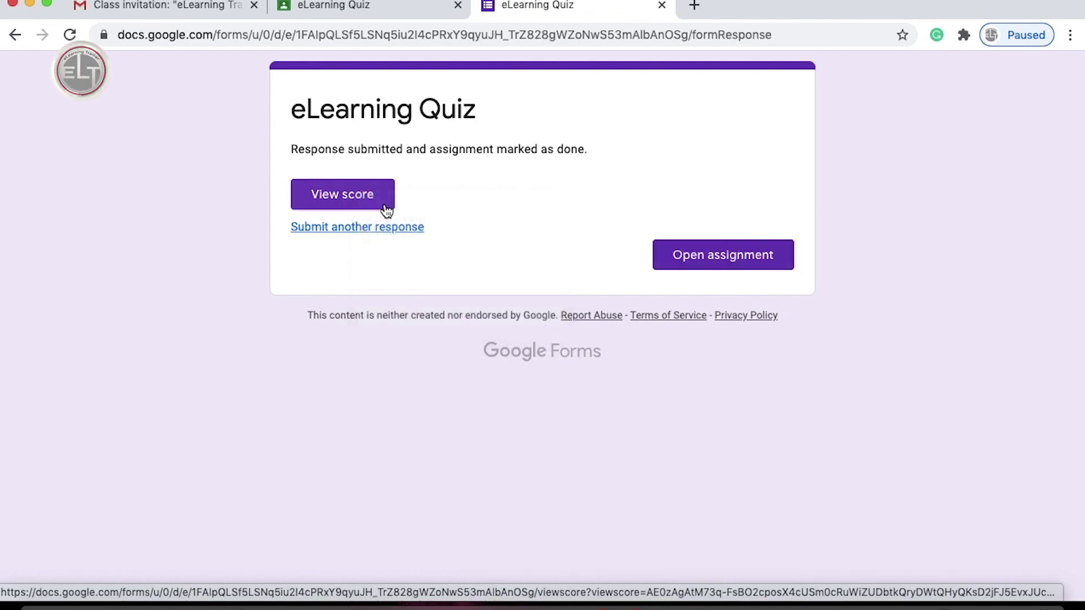
pyautogui.click(729, 10)
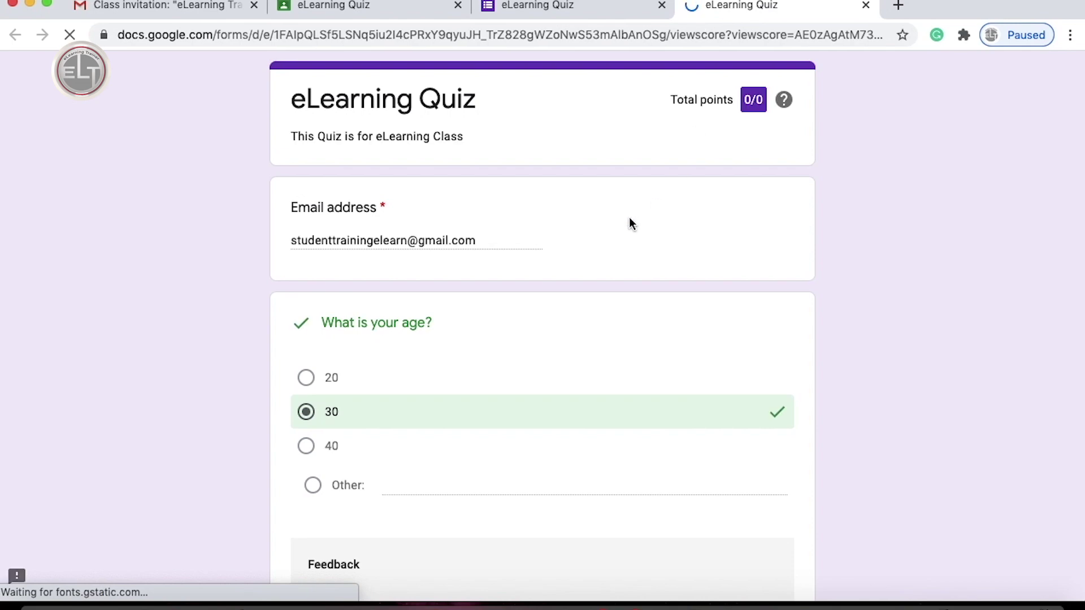
pyautogui.scroll(-3, 601, 244)
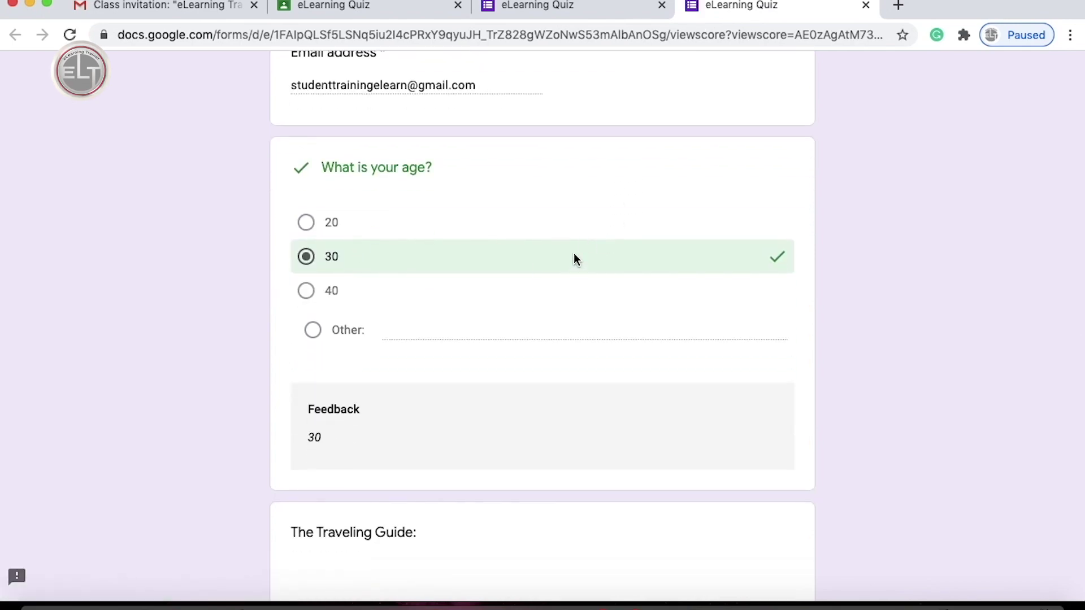
pyautogui.scroll(-2, 576, 257)
pyautogui.scroll(-2, 574, 259)
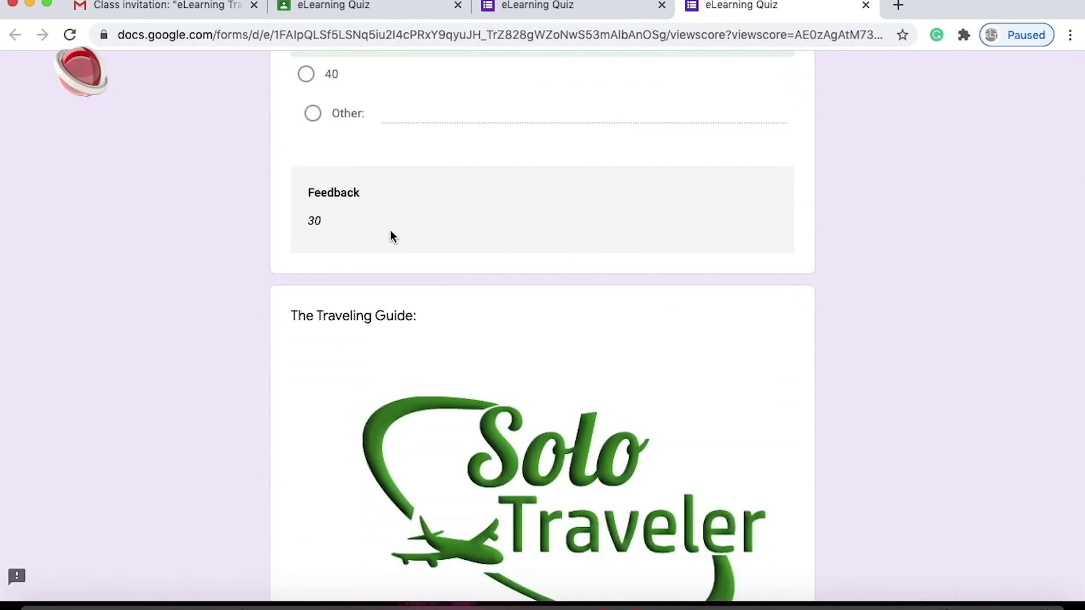
pyautogui.scroll(-3, 394, 236)
pyautogui.scroll(1, 390, 65)
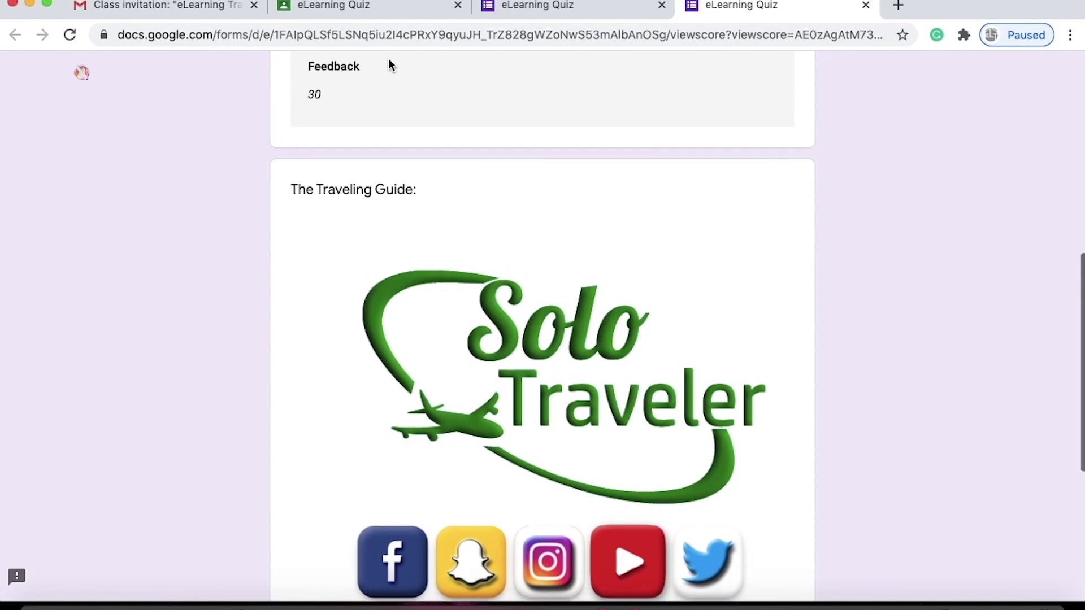
pyautogui.scroll(-8, 390, 65)
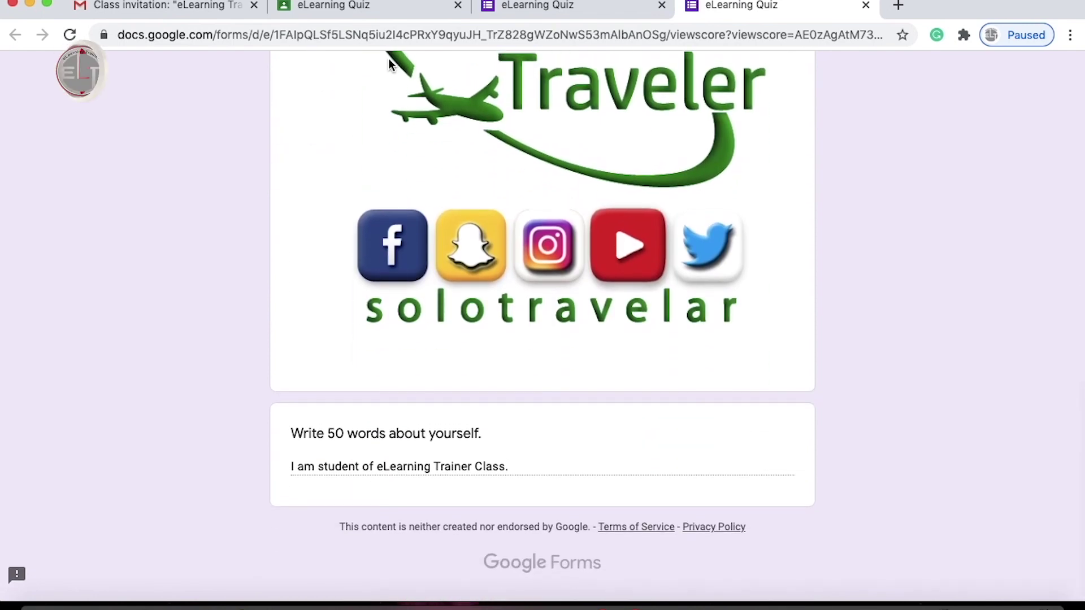
pyautogui.scroll(15, 584, 462)
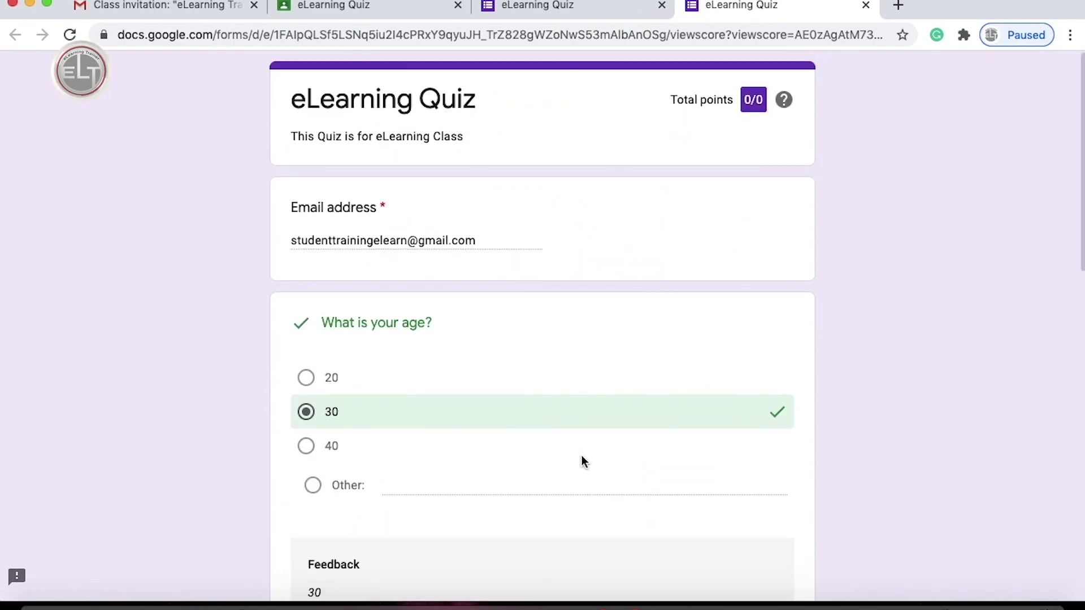
pyautogui.click(531, 5)
pyautogui.click(703, 259)
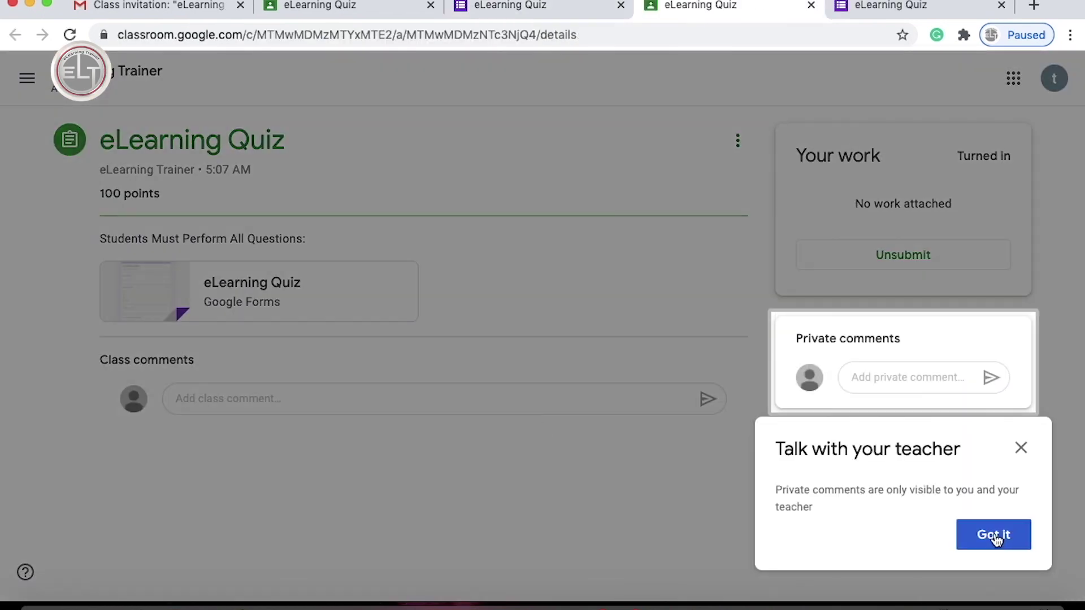
# Dismiss the talk-with-your-teacher tip and check the Turned in status.
pyautogui.click(997, 534)
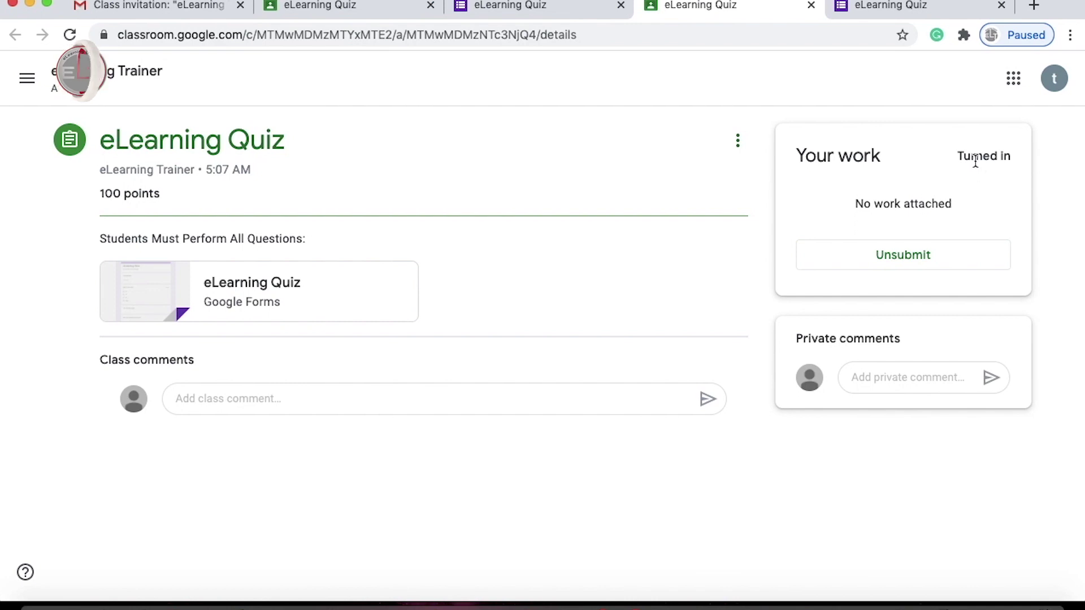
pyautogui.moveTo(958, 156); pyautogui.dragTo(1015, 164)
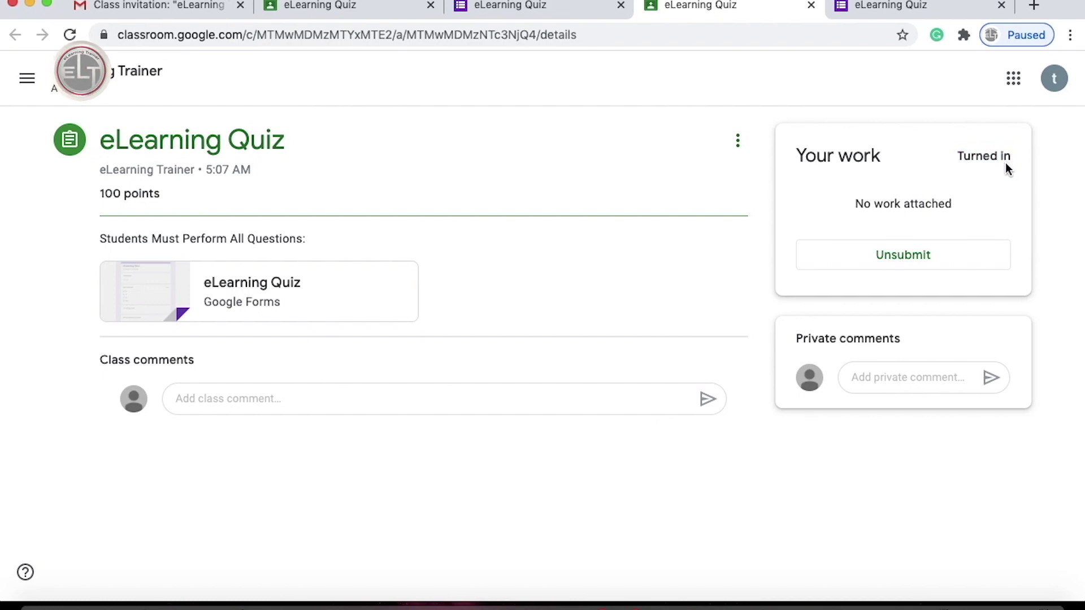
pyautogui.click(319, 7)
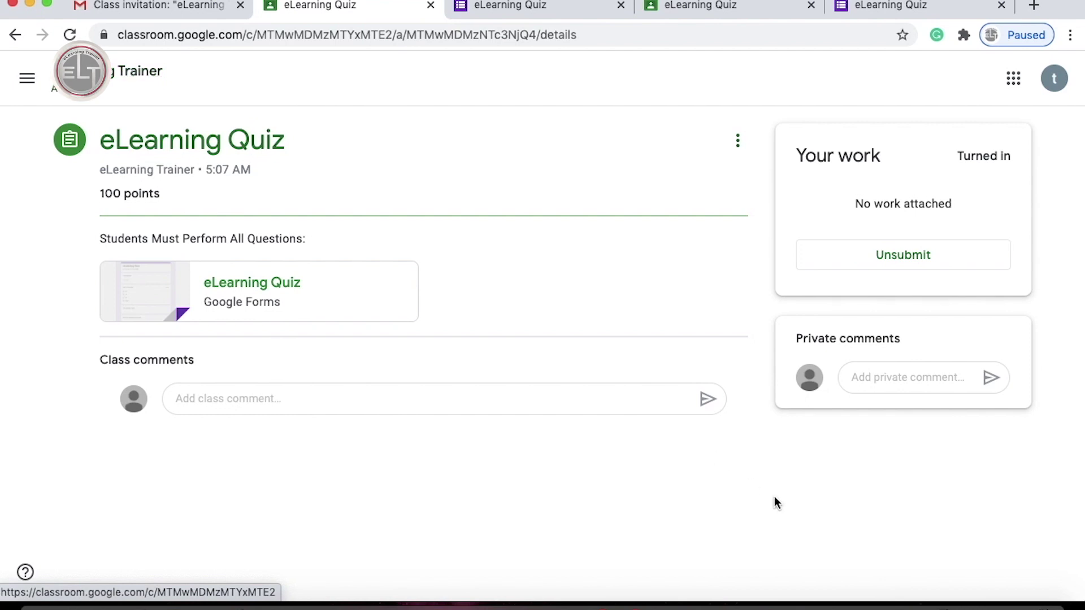
# Post the private comment 'Done Sir,' to the teacher and return to the Stream.
pyautogui.click(893, 378)
pyautogui.write('Done Sir,')
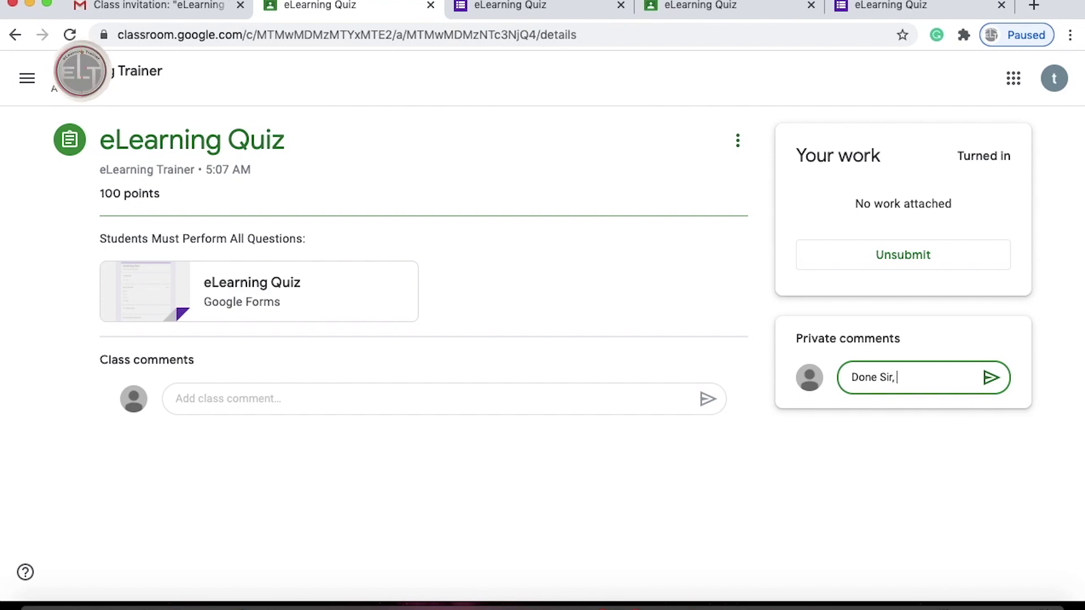
pyautogui.click(990, 377)
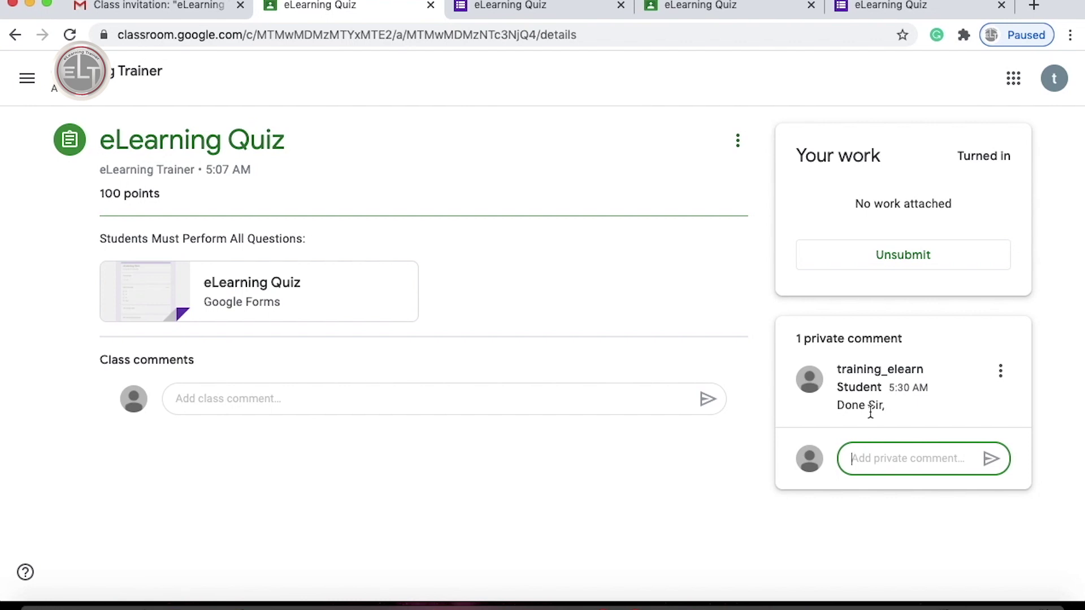
pyautogui.click(142, 71)
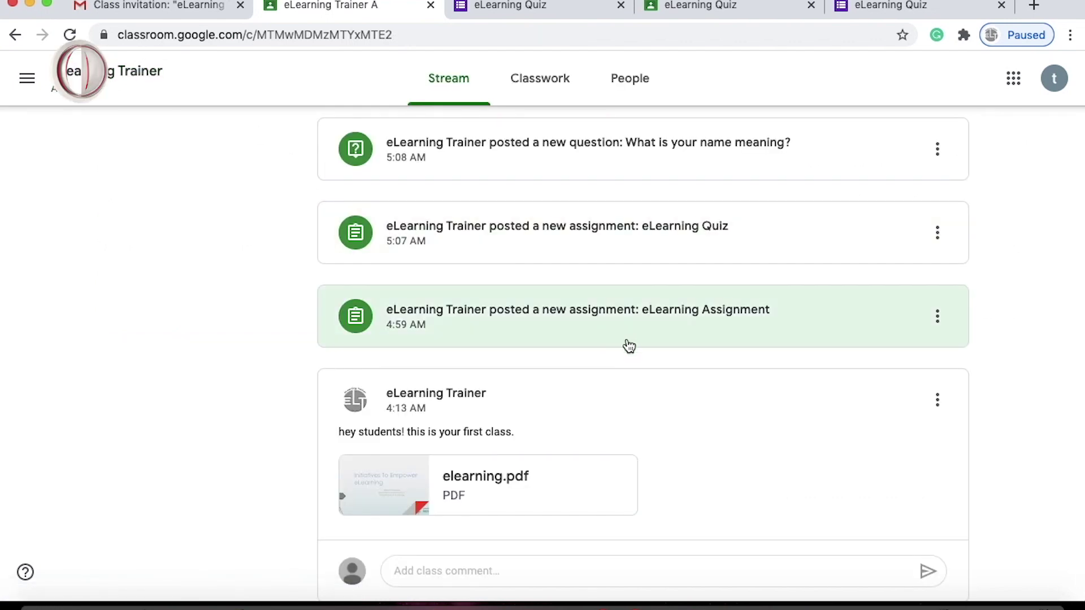
# Comment 'Thanks For Sharing!' on the first-class post with elearning.pdf.
pyautogui.scroll(5, 629, 346)
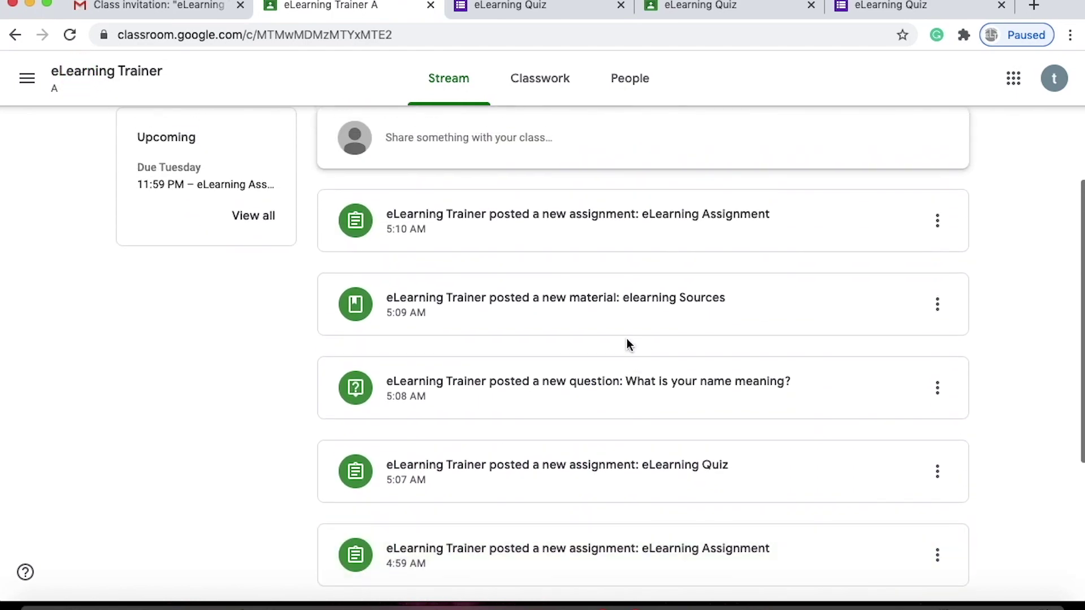
pyautogui.scroll(-5, 629, 345)
pyautogui.click(504, 544)
pyautogui.write('Thanks For Sharing!')
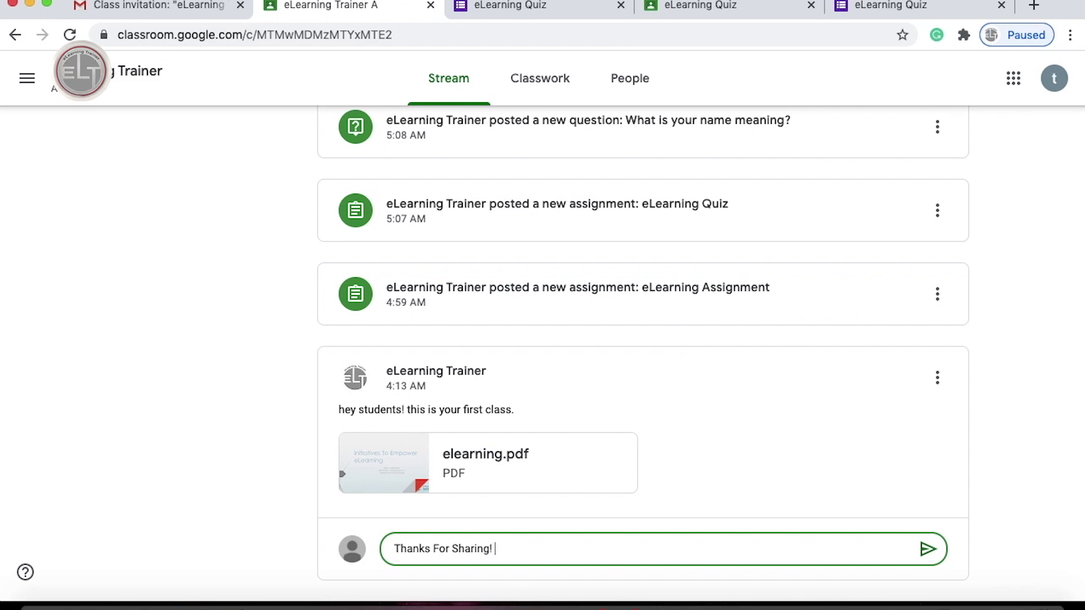
pyautogui.click(932, 550)
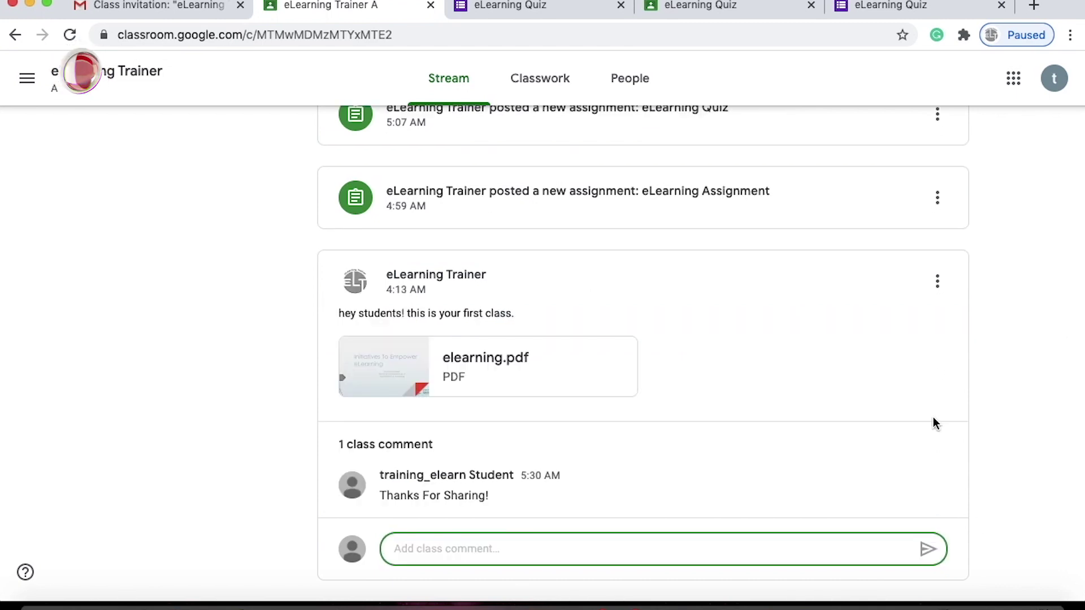
pyautogui.scroll(10, 935, 424)
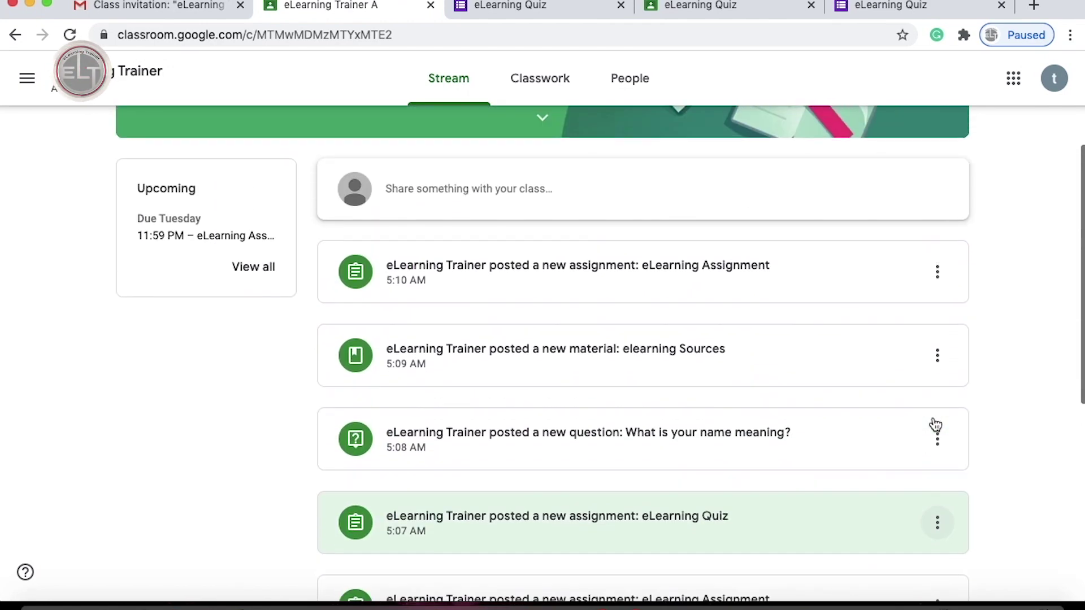
pyautogui.scroll(3, 935, 424)
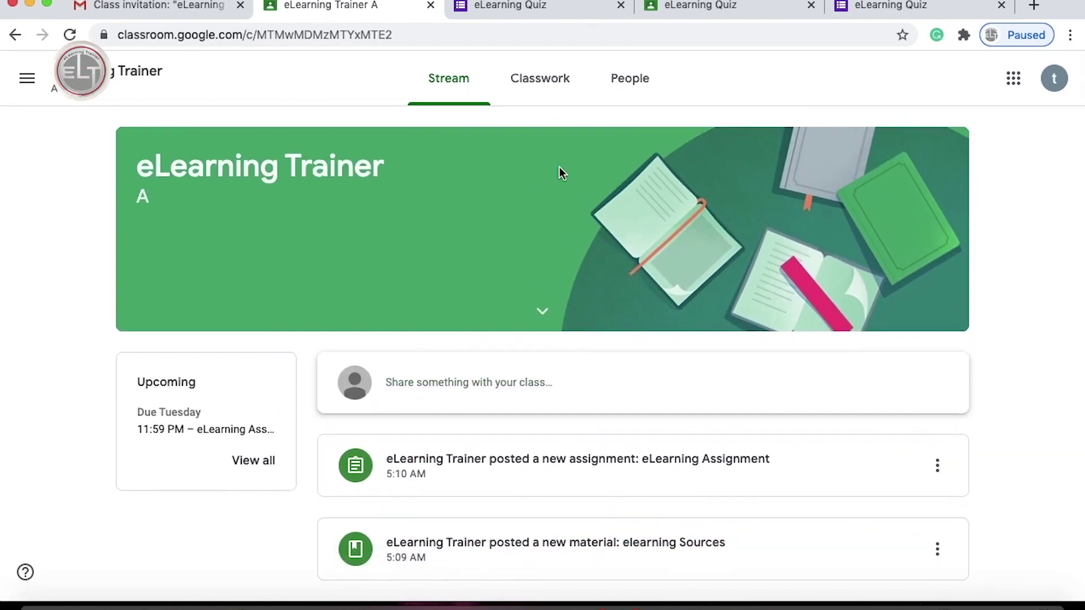
# Find and open the 'What is your name meaning?' question in Classwork.
pyautogui.click(552, 94)
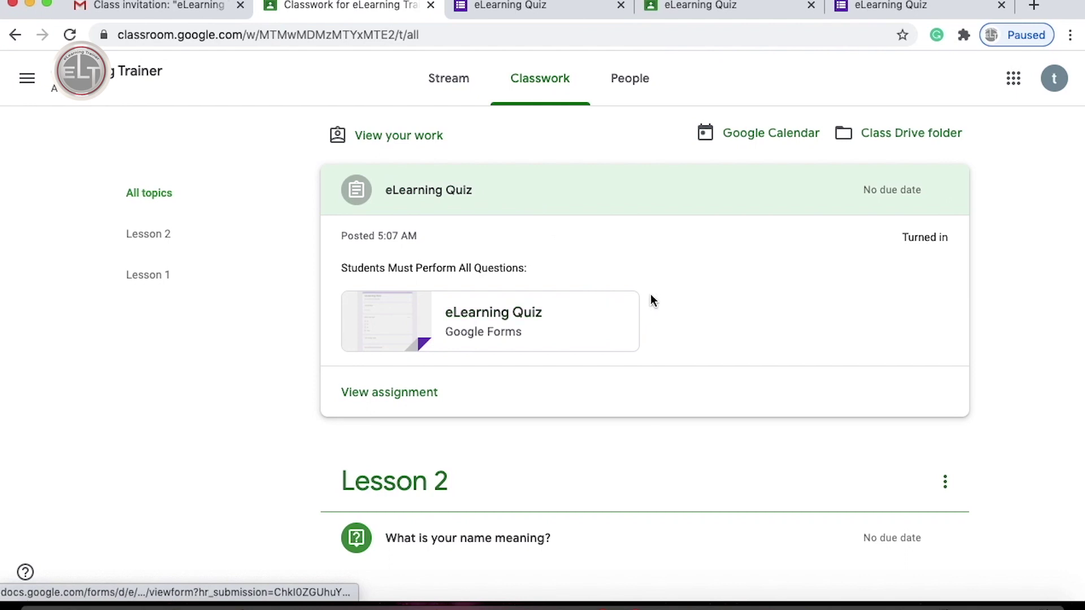
pyautogui.scroll(-5, 298, 371)
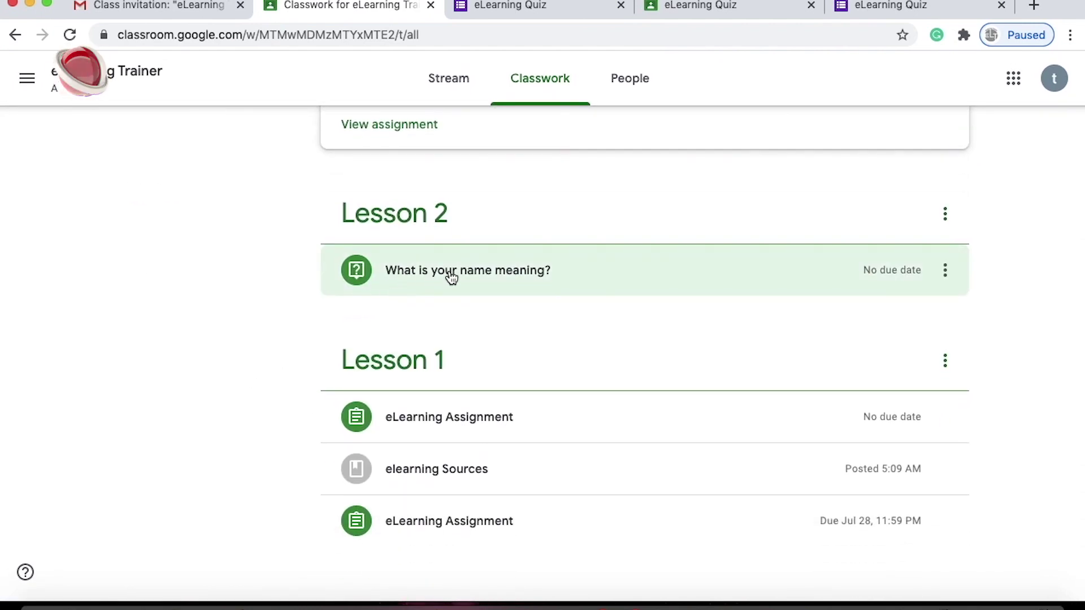
pyautogui.click(497, 275)
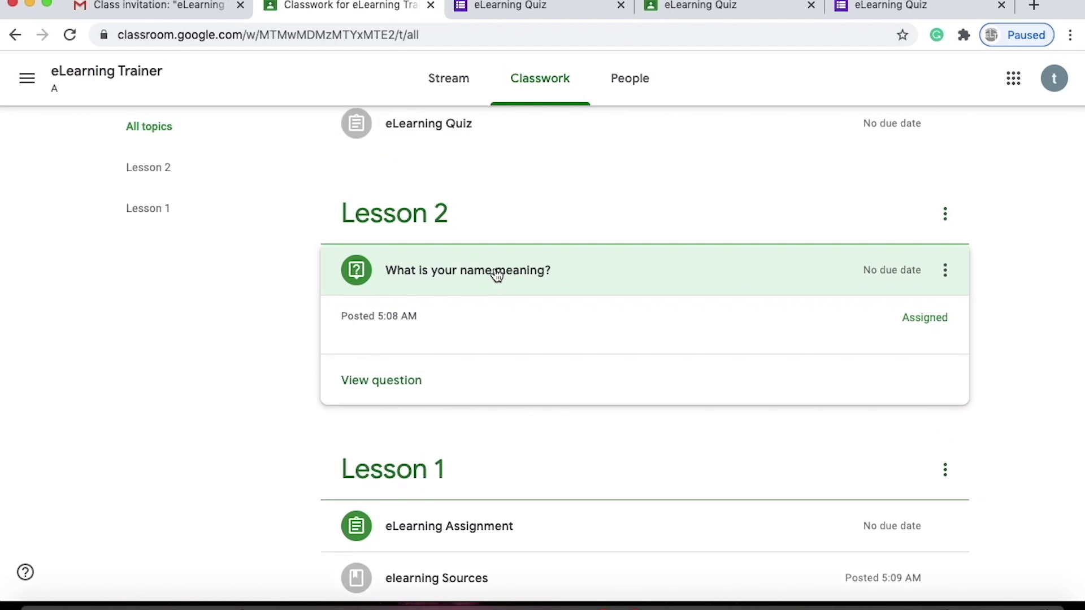
pyautogui.click(398, 386)
# Answer 'I don't Know.', turn it in, and view the classmate answers.
pyautogui.click(310, 292)
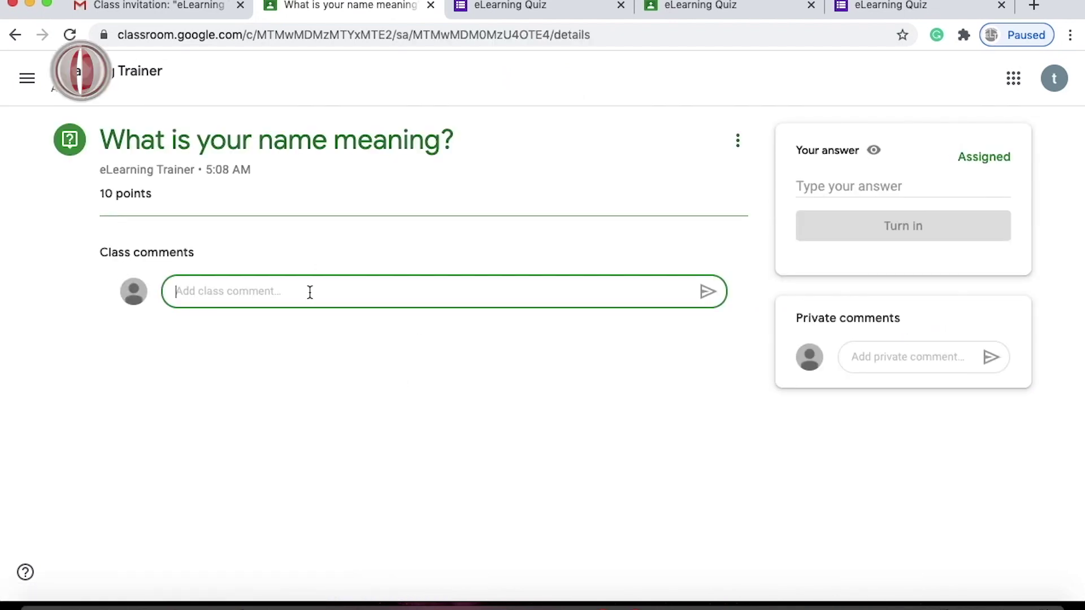
pyautogui.click(841, 187)
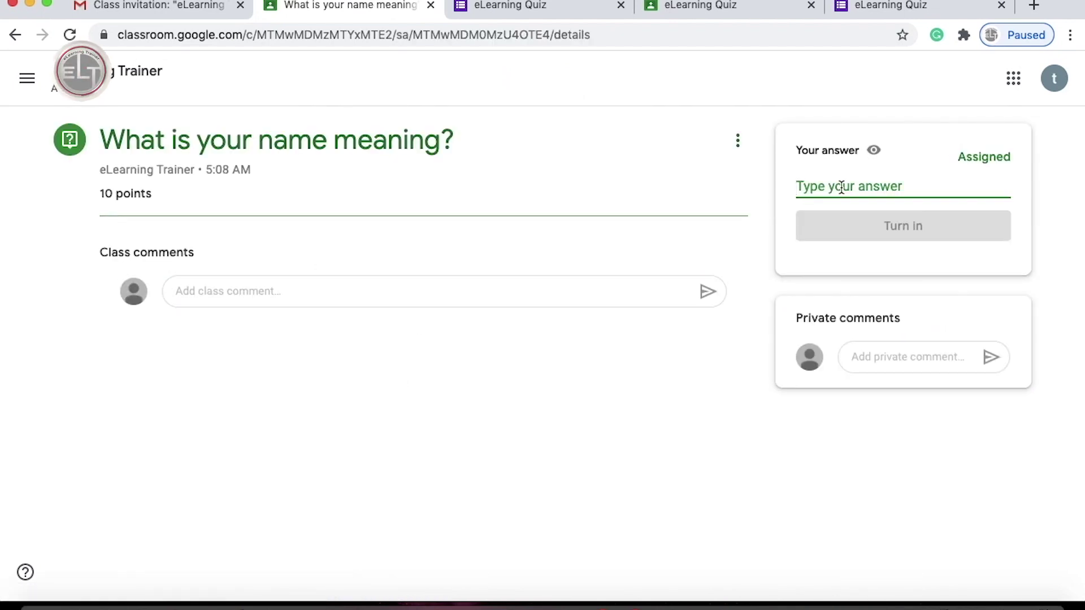
pyautogui.write("I don't Know.")
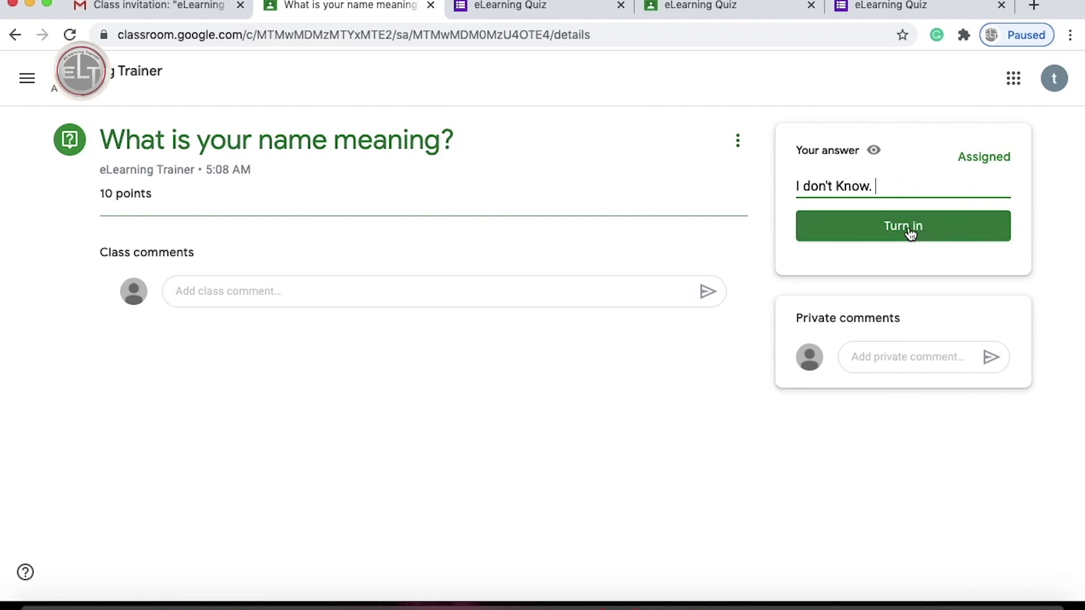
pyautogui.click(910, 231)
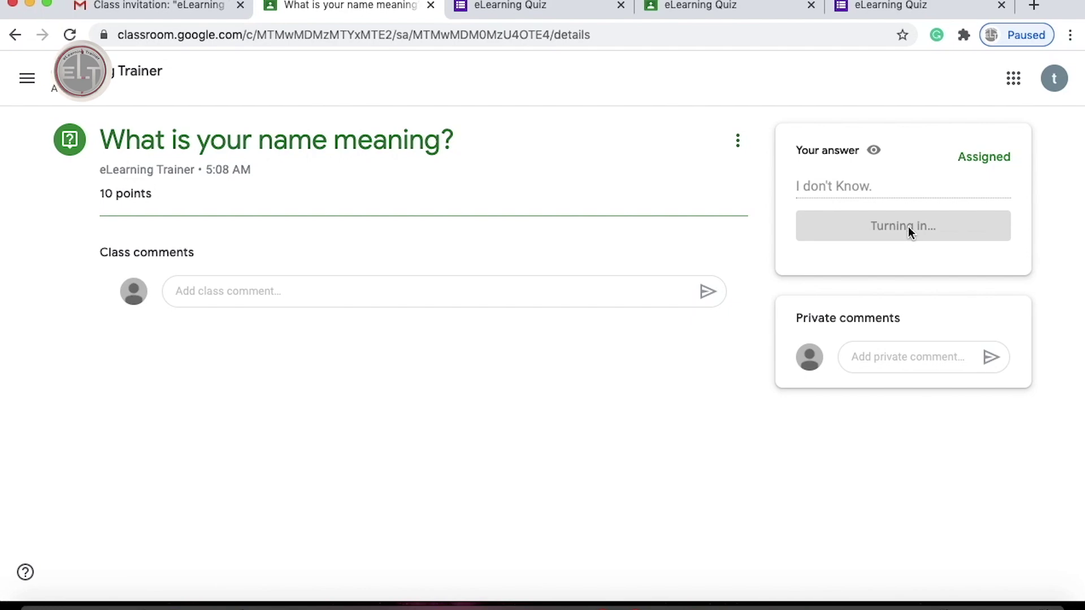
pyautogui.click(607, 90)
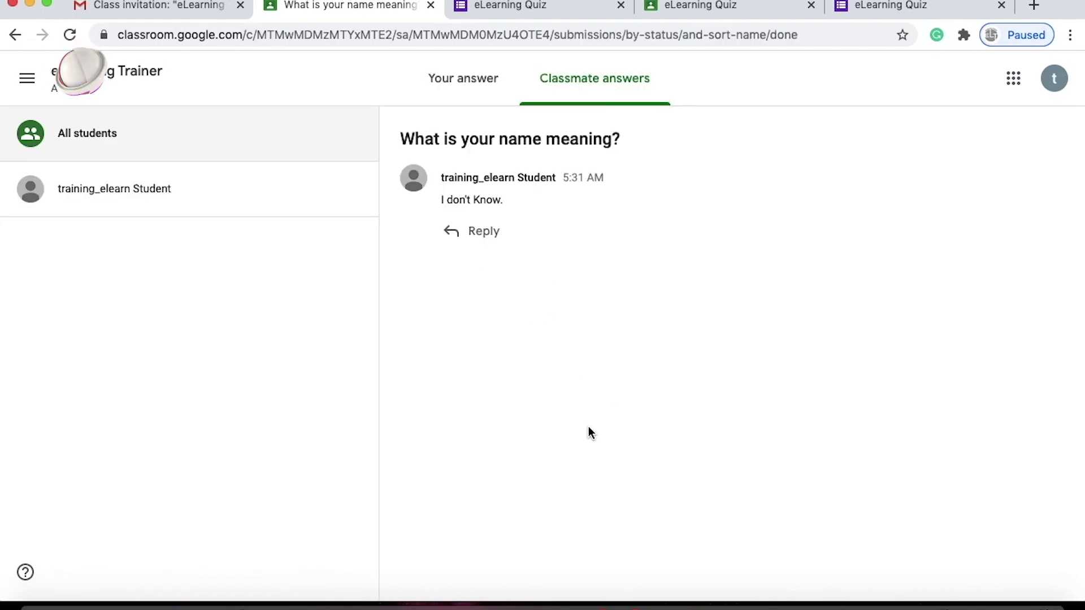
# Leave the question page and return to the eLearning Trainer class's Classwork list.
pyautogui.click(463, 84)
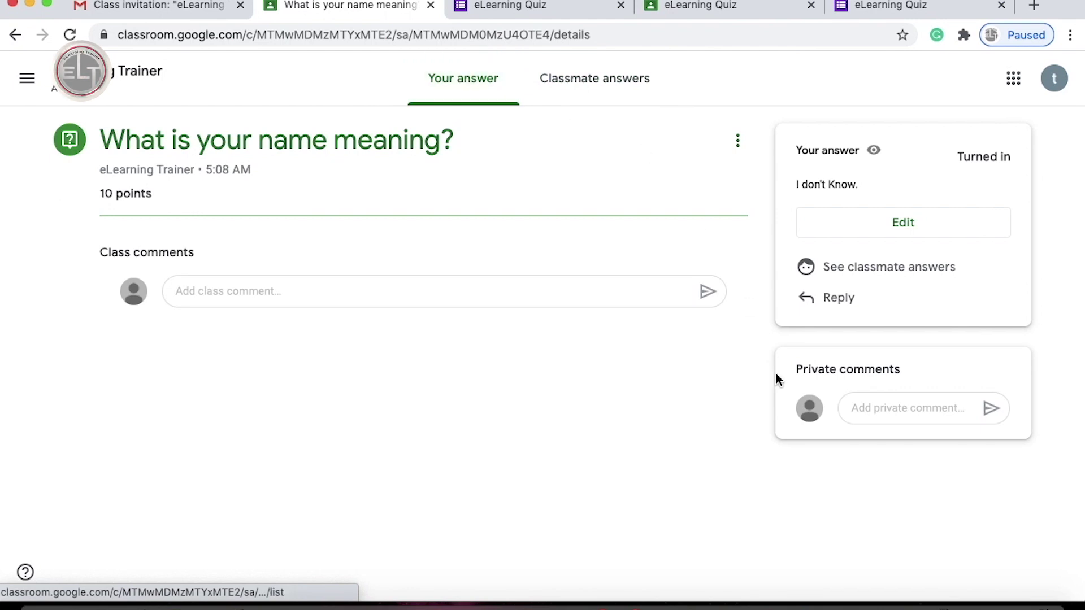
pyautogui.click(890, 408)
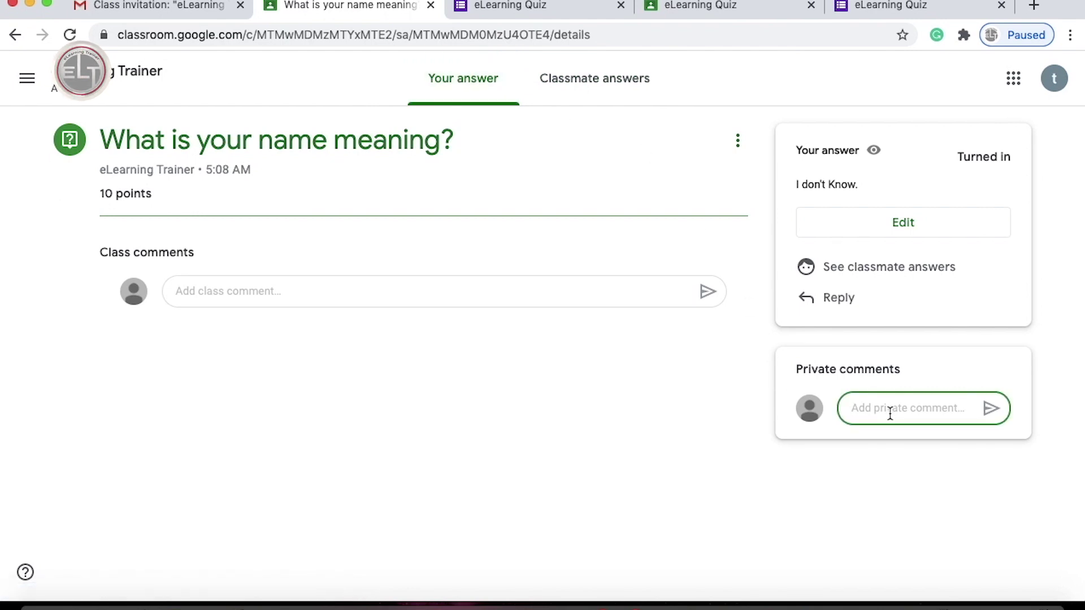
pyautogui.click(338, 297)
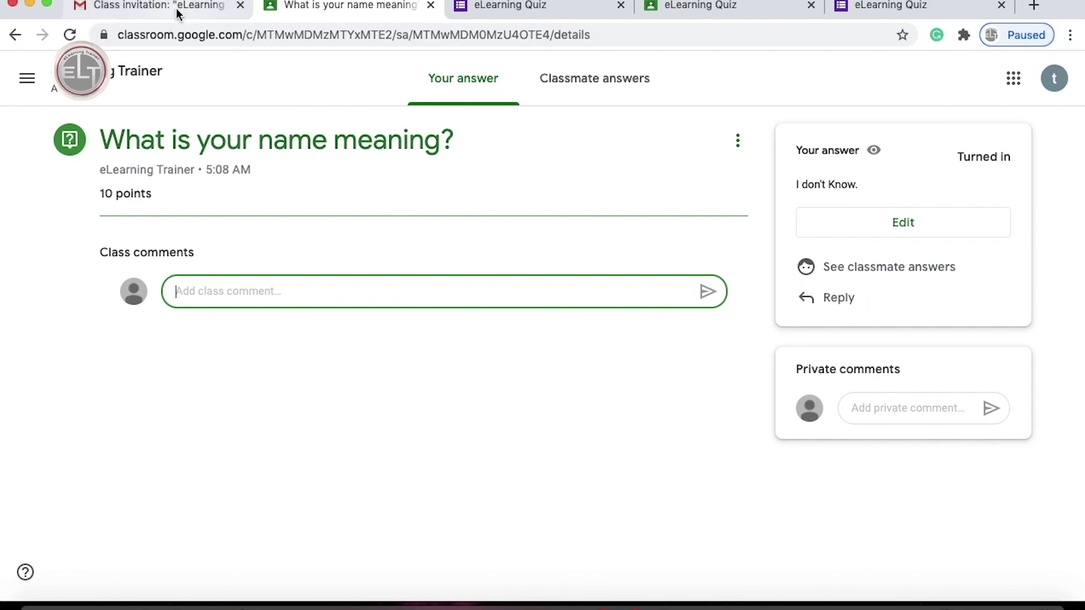
pyautogui.click(123, 67)
pyautogui.click(537, 79)
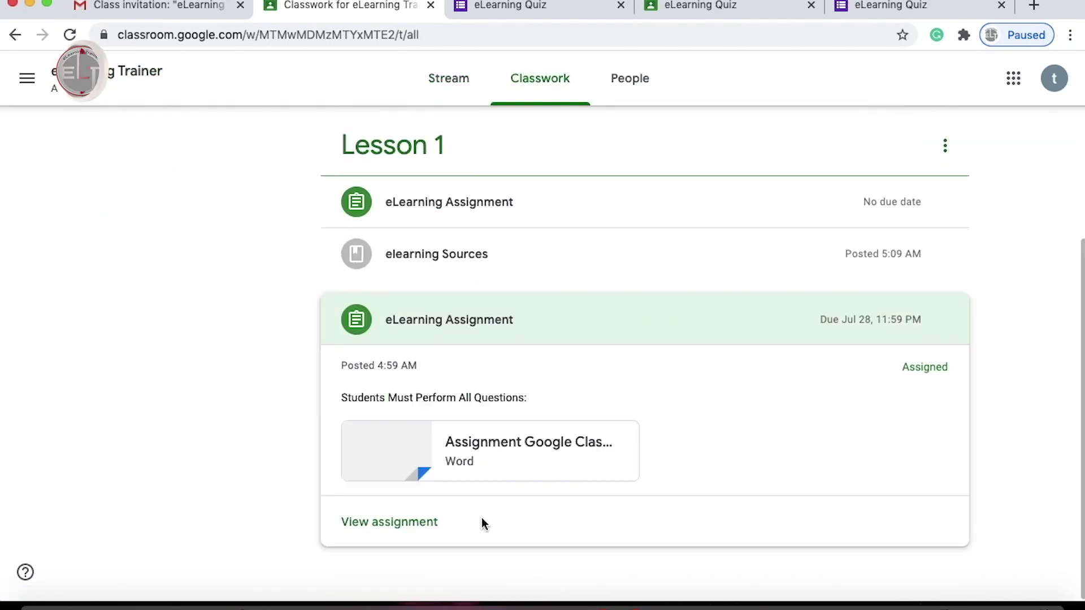
# Open the attached Word assignment file for editing in Google Docs.
pyautogui.click(504, 447)
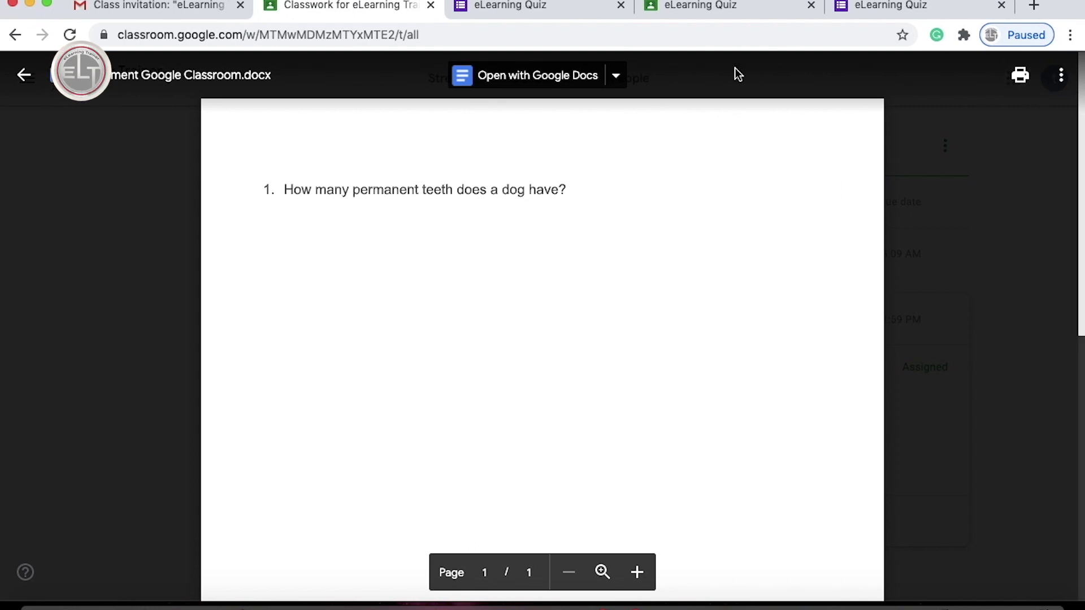
pyautogui.click(617, 77)
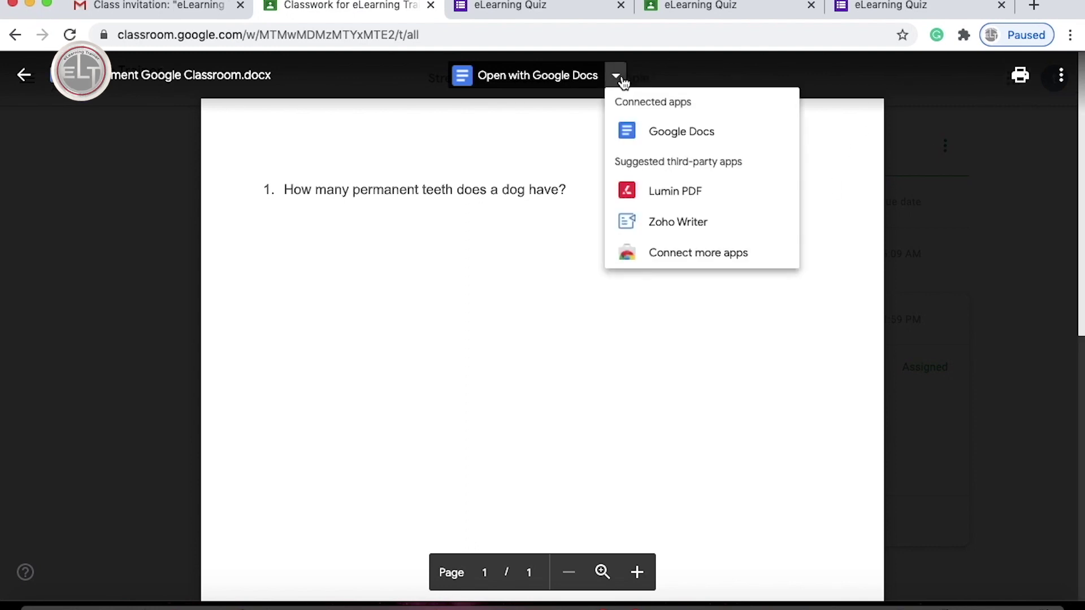
pyautogui.click(680, 136)
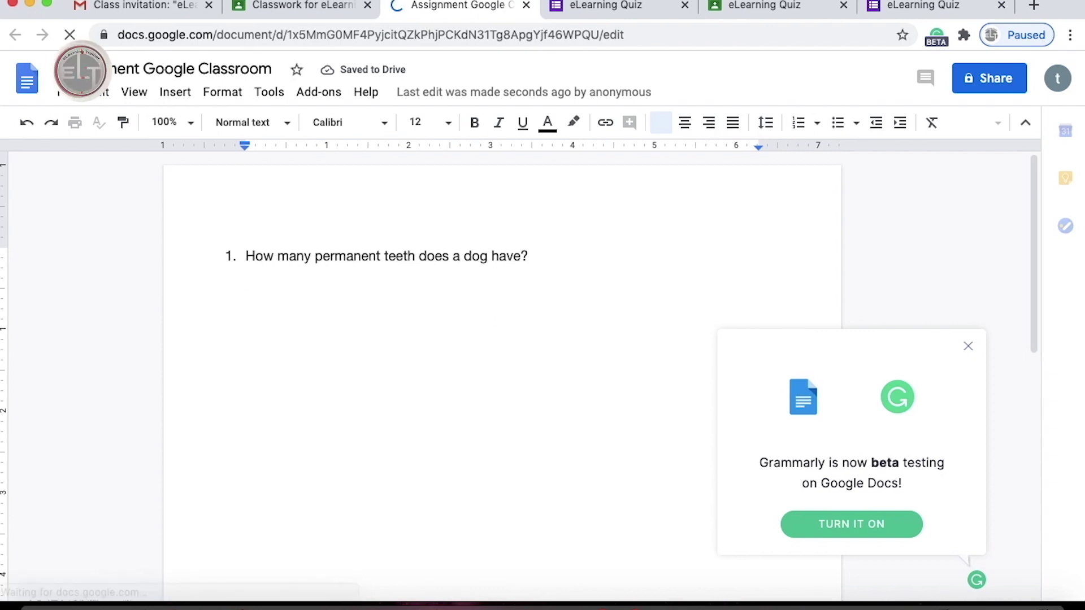
# Write 42 under question 1, clear the popups, and bring up the sharing settings.
pyautogui.write('42')
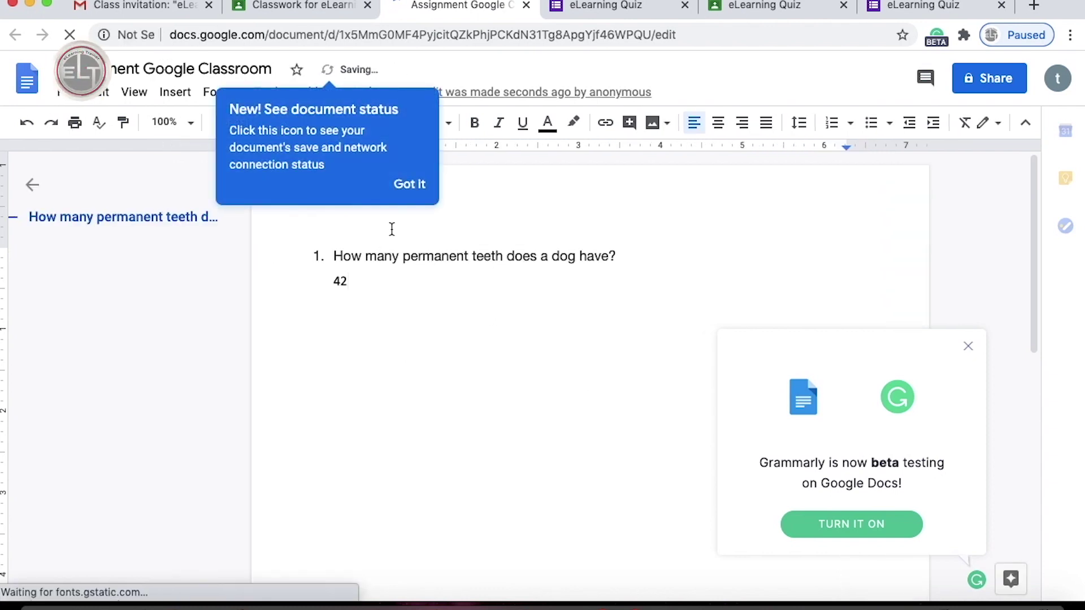
pyautogui.click(410, 186)
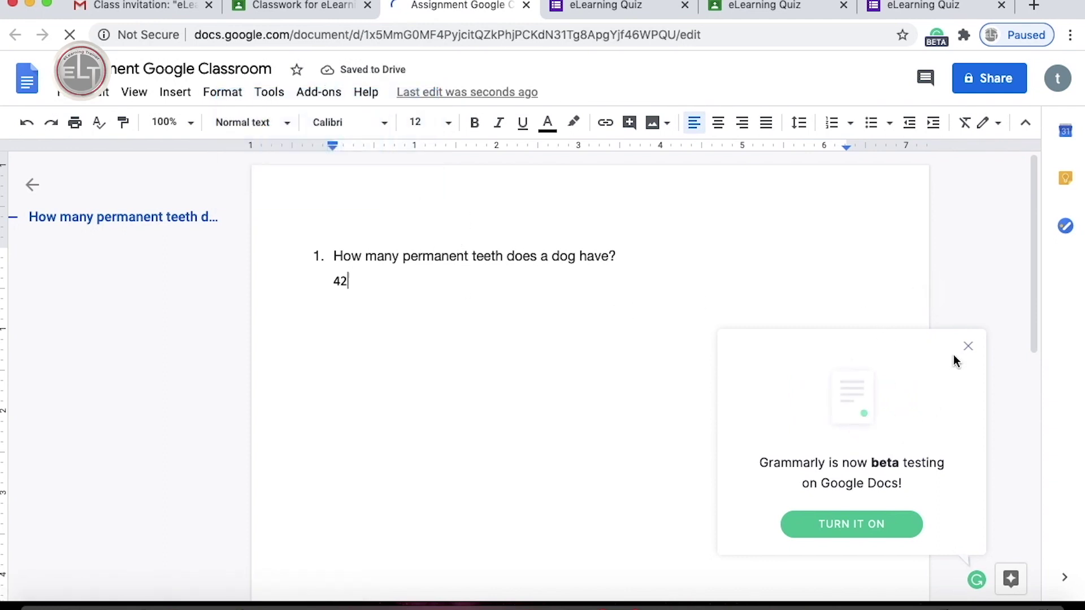
pyautogui.click(969, 349)
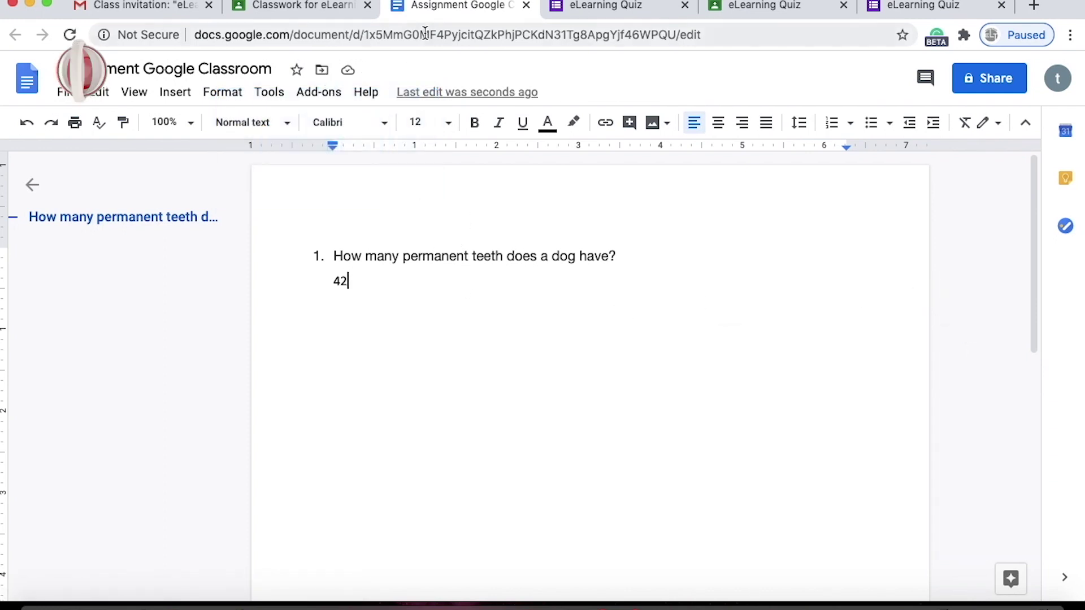
pyautogui.click(980, 76)
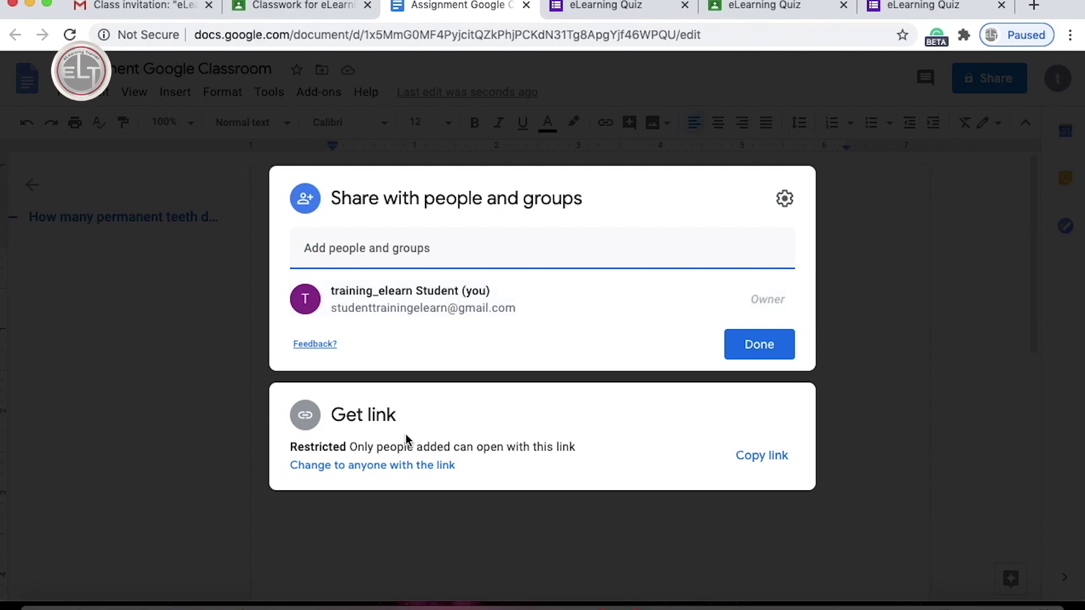
# Make the document available to anyone with the link as Commenter.
pyautogui.click(399, 465)
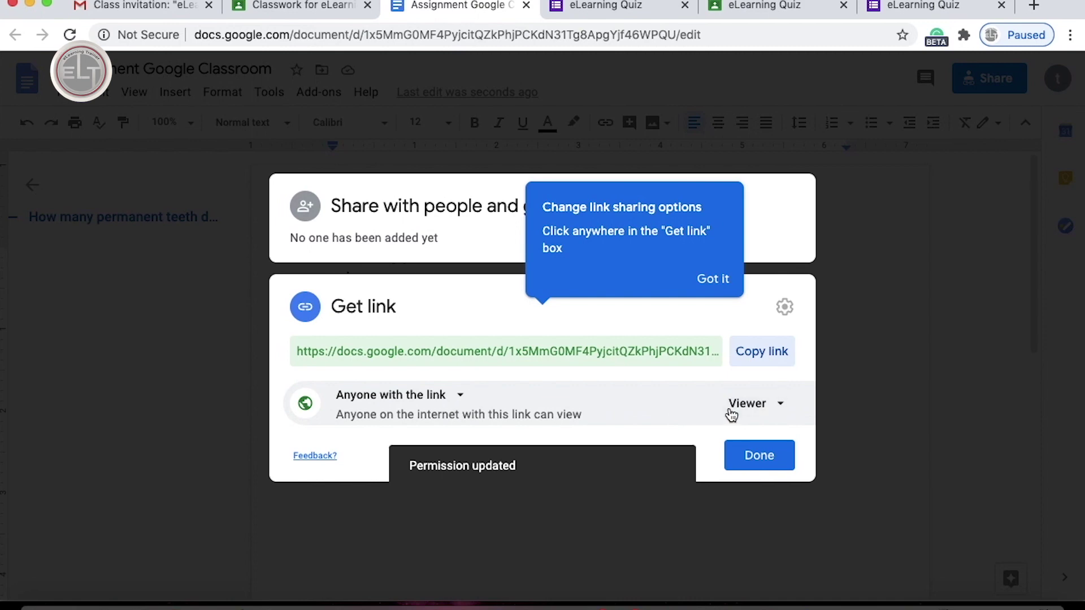
pyautogui.click(459, 397)
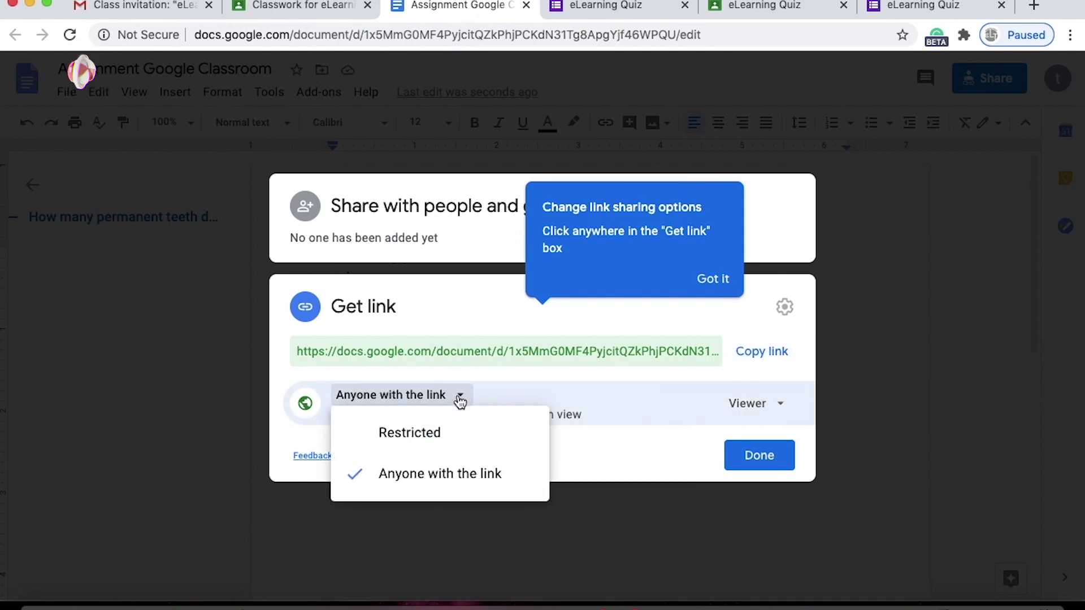
pyautogui.click(667, 409)
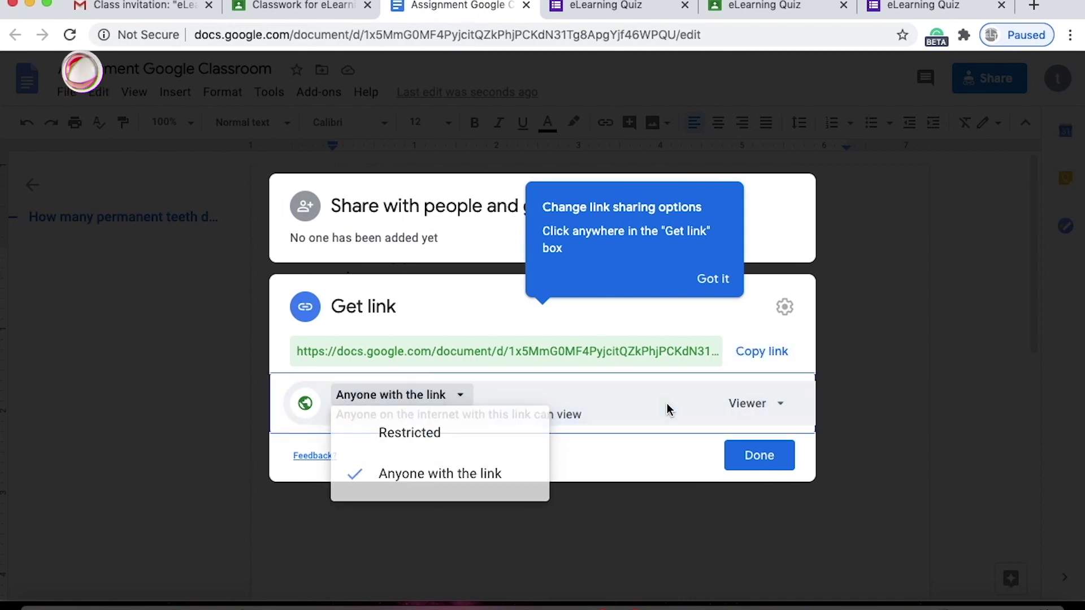
pyautogui.click(780, 404)
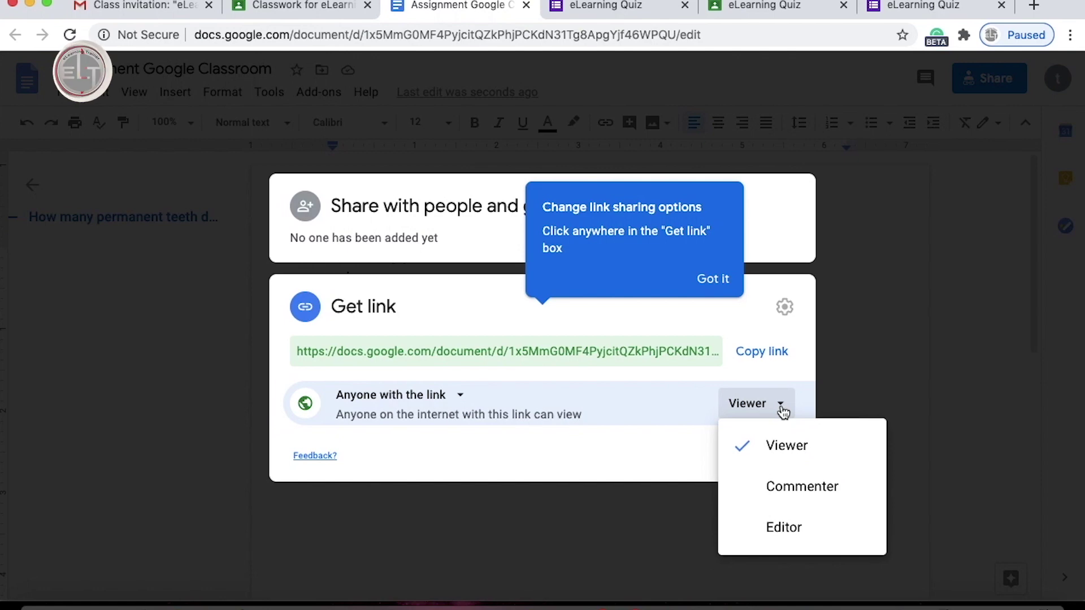
pyautogui.click(788, 494)
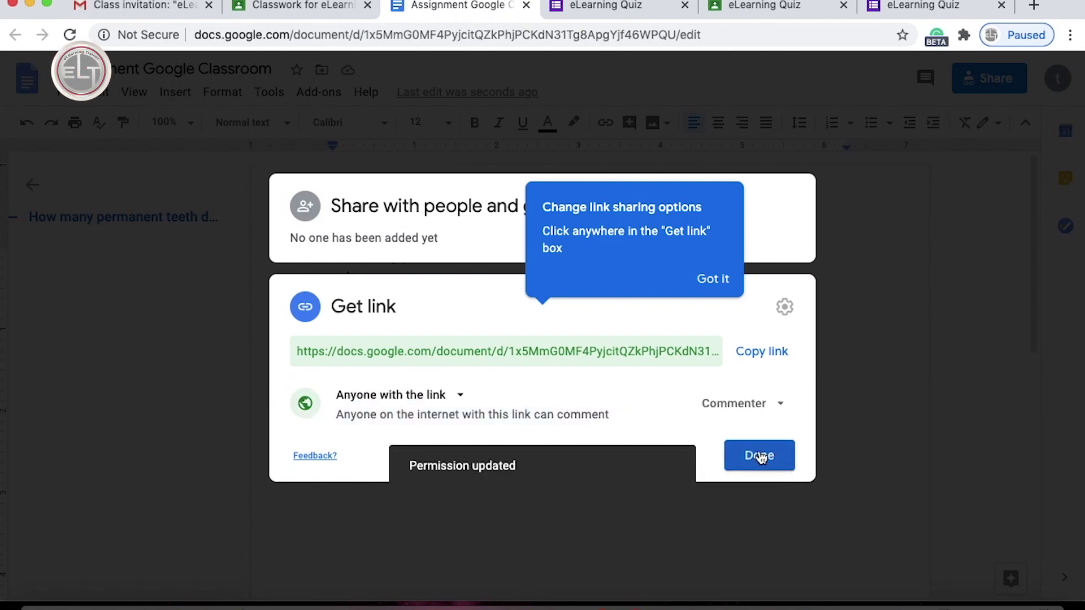
# Copy the share link, finish sharing, and return to the Classroom tab.
pyautogui.click(761, 356)
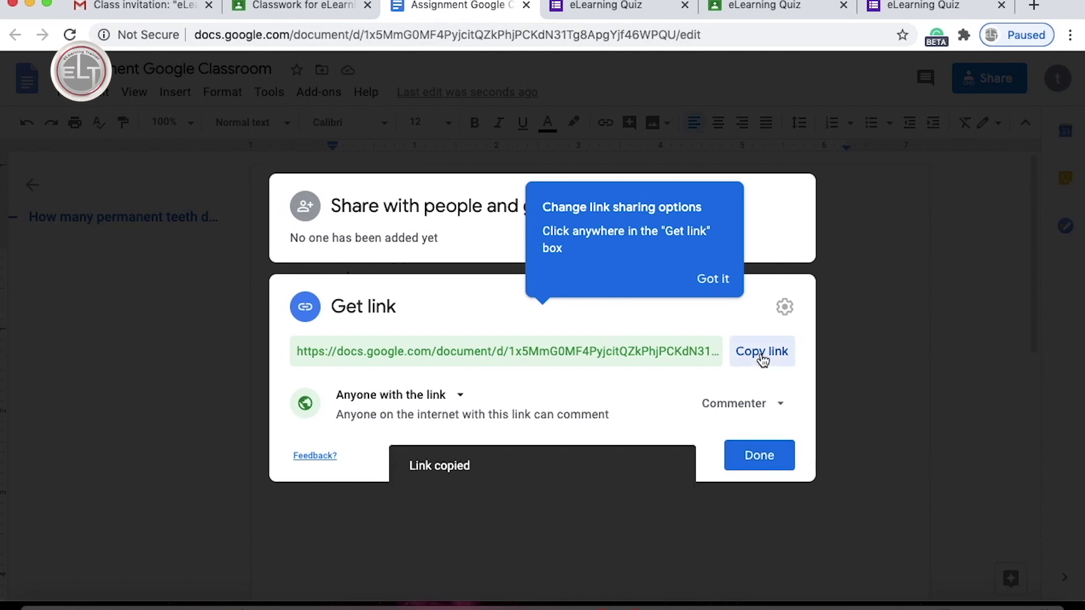
pyautogui.click(757, 456)
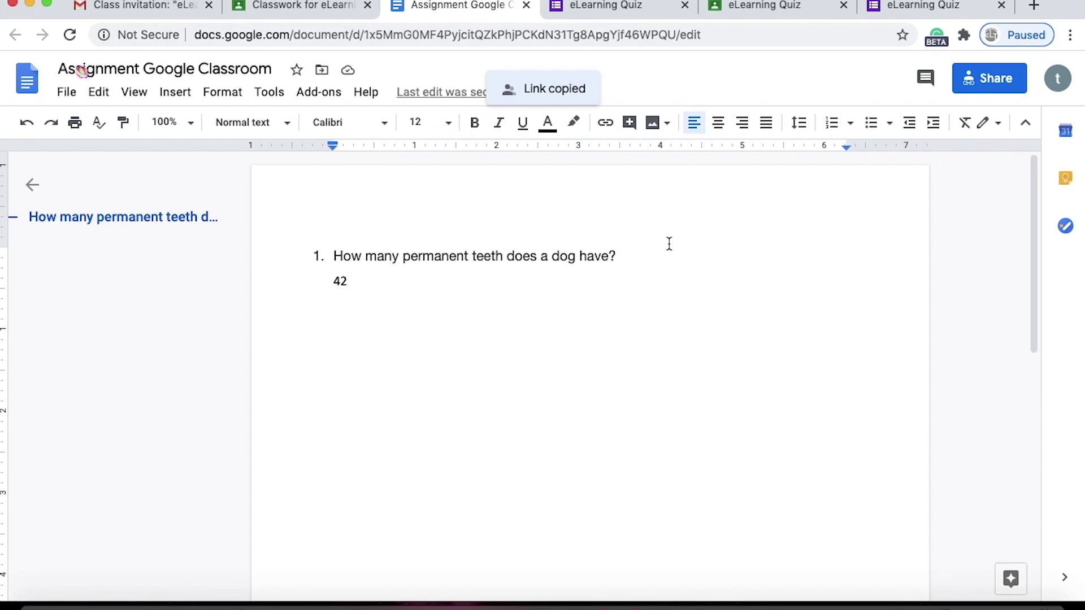
pyautogui.hotkey('ctrl', 'shift', 'Tab')
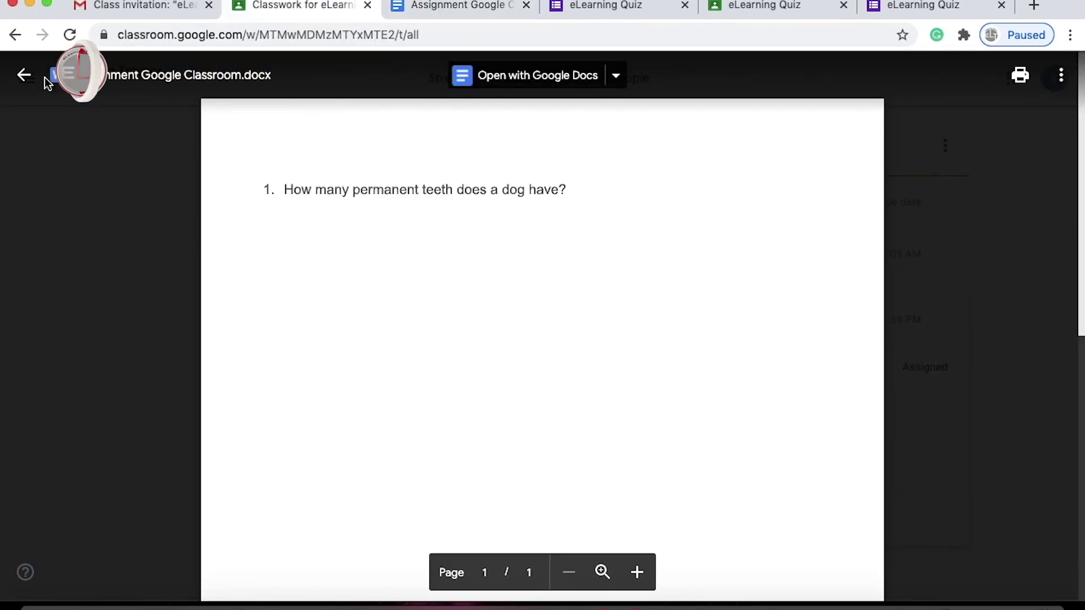
# Close the file preview and switch to the teacher's window showing the People page.
pyautogui.press('Escape')
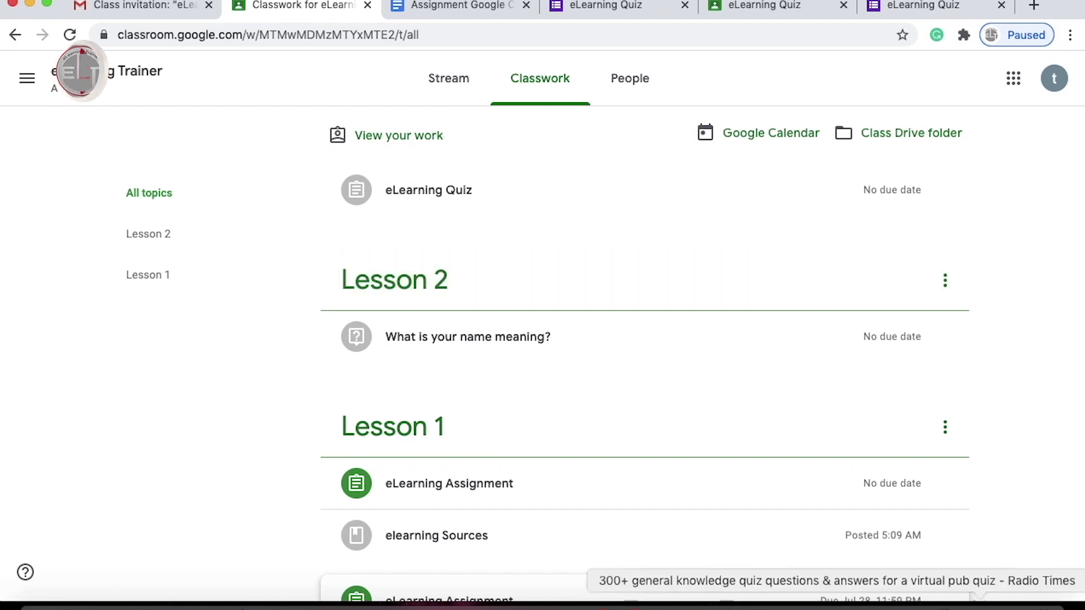
pyautogui.click(654, 603)
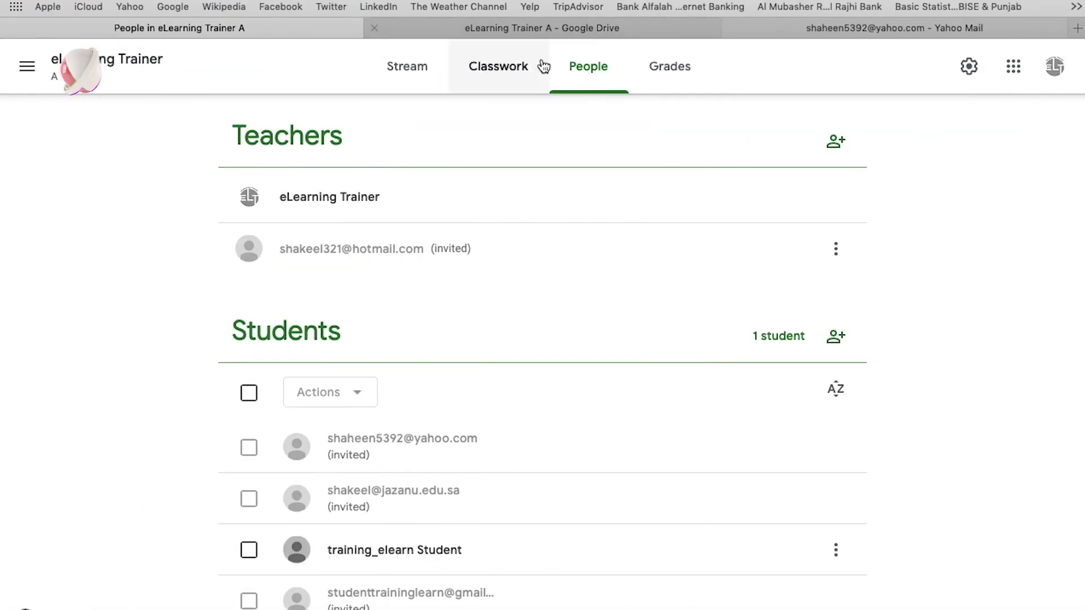
# From the Grades tab, open Student answers for 'What is your name meaning?'.
pyautogui.click(663, 72)
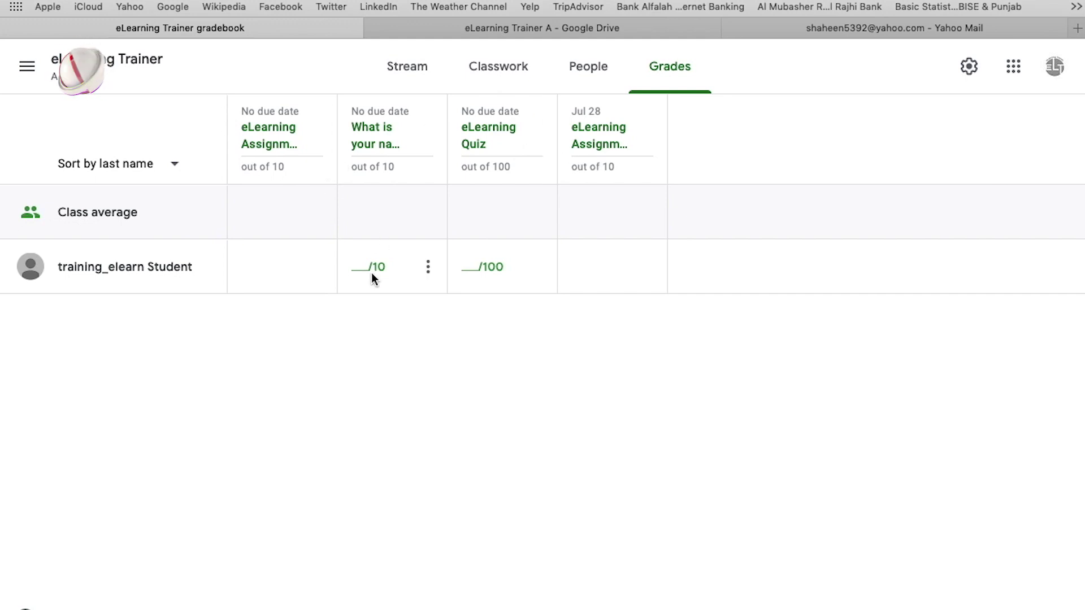
pyautogui.click(430, 274)
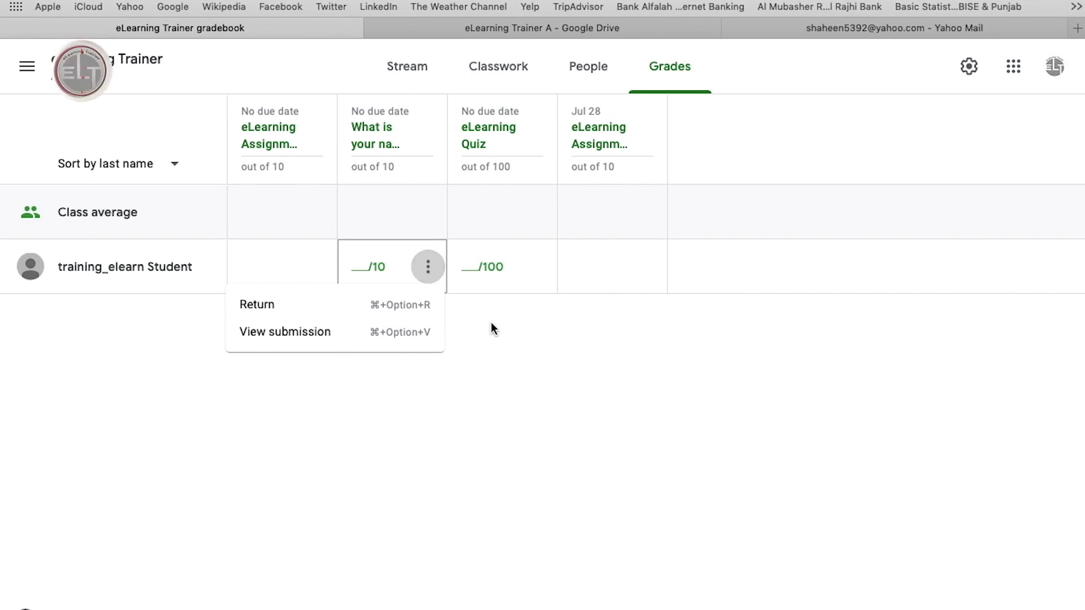
pyautogui.press('Left')
pyautogui.press('super+alt+v')
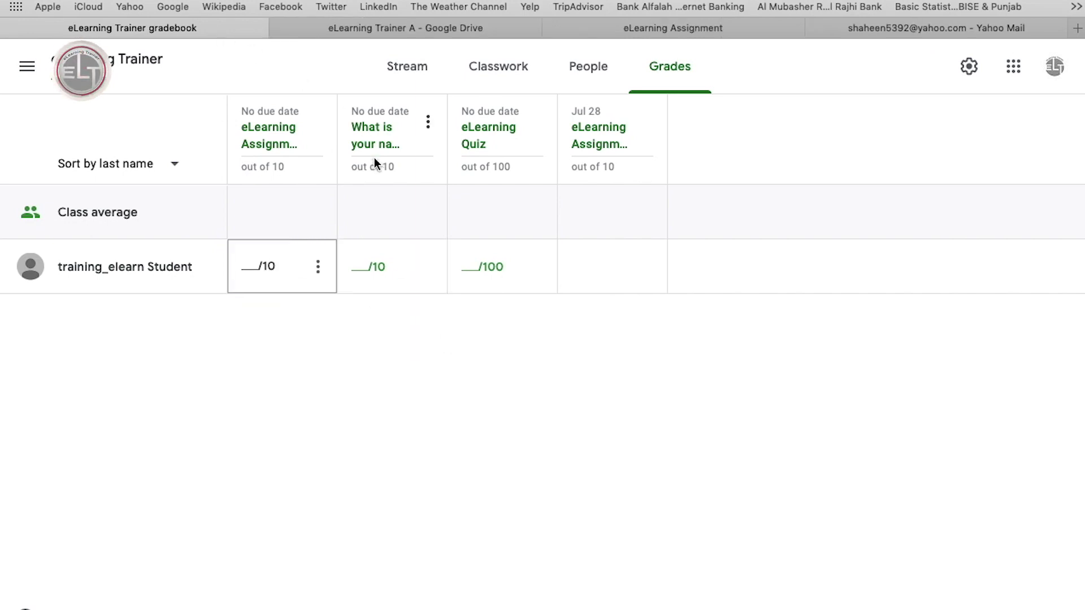
pyautogui.click(374, 136)
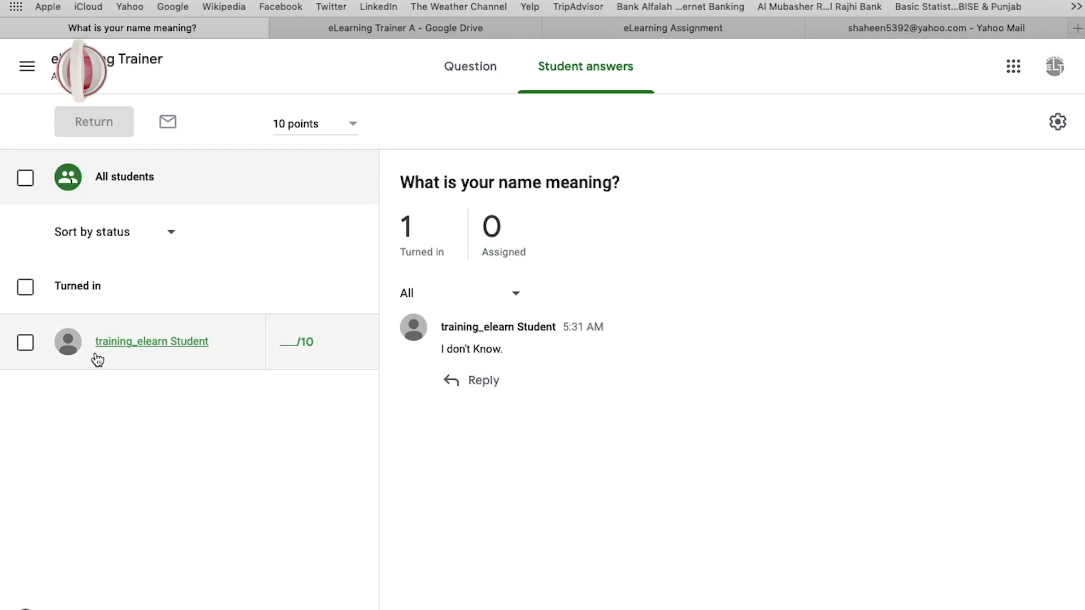
# Select the student's 'I don't Know.' submission and grade it 10/10.
pyautogui.click(26, 343)
pyautogui.click(287, 341)
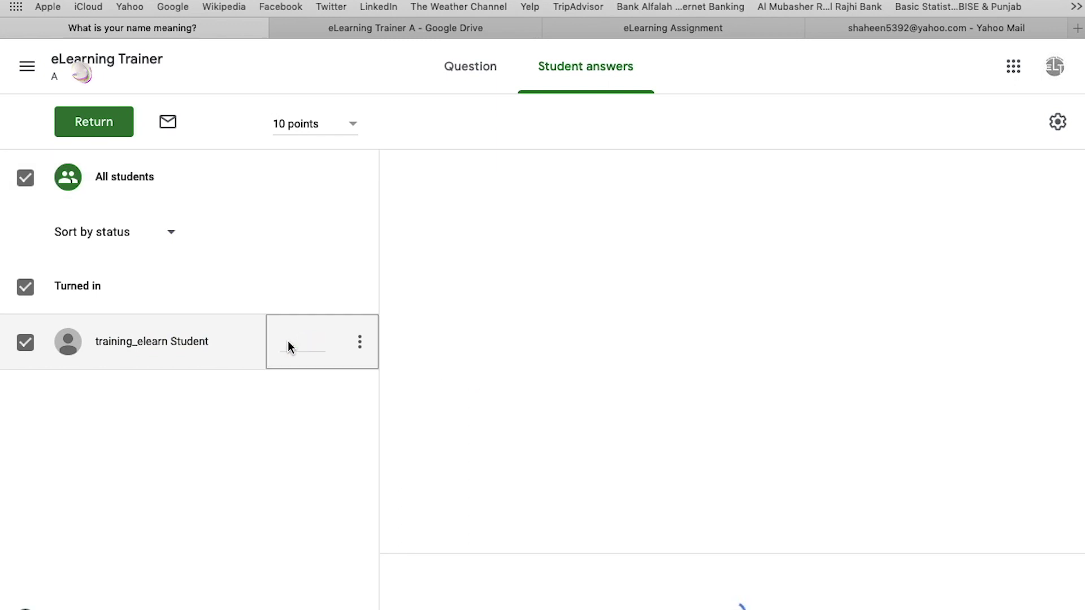
pyautogui.click(287, 341)
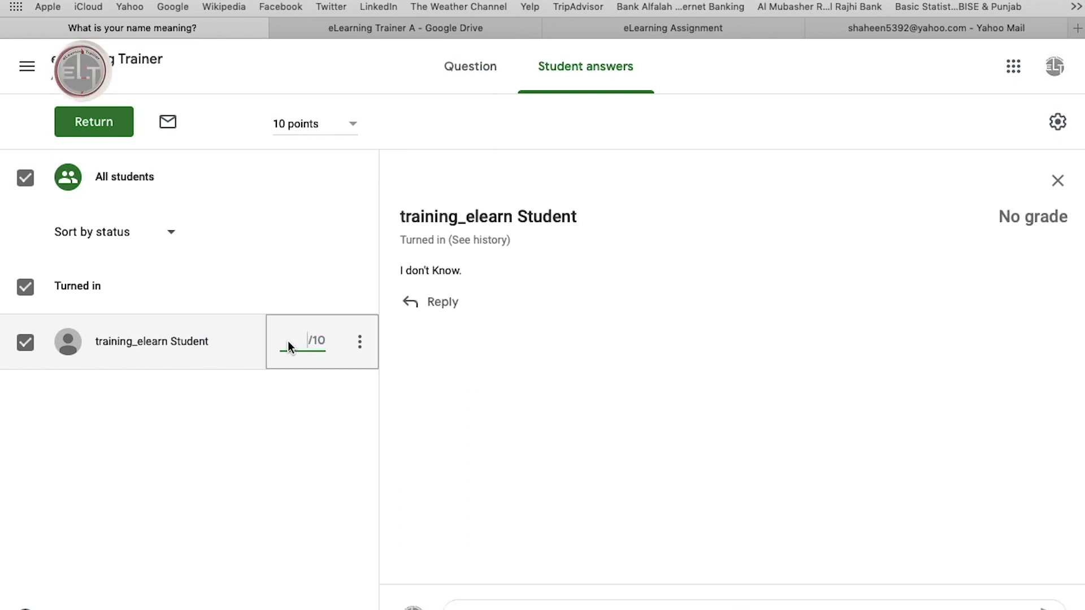
pyautogui.write('10')
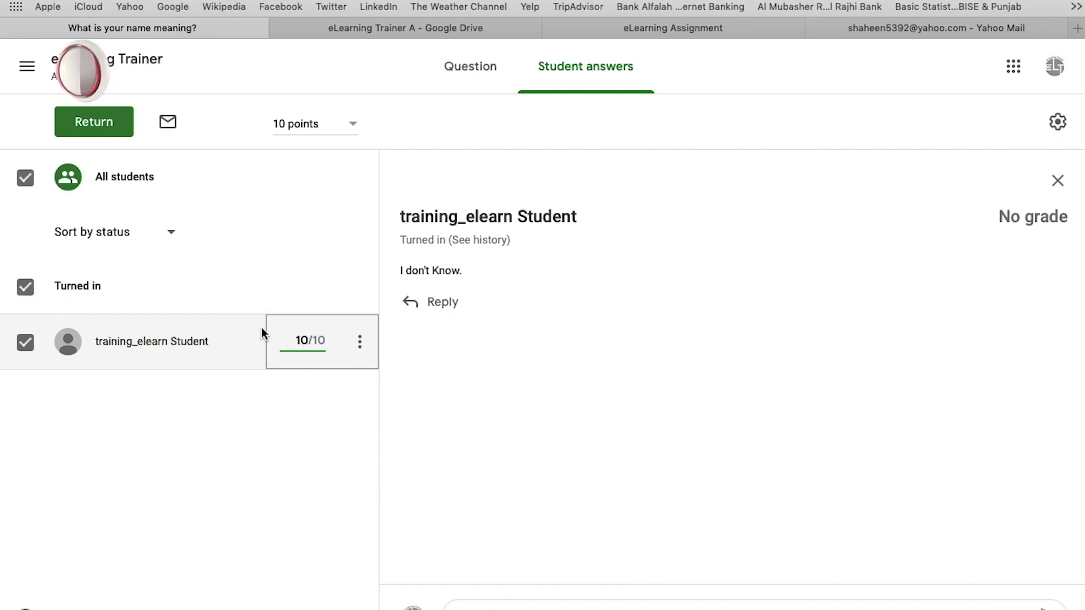
# Return the graded answer to the student and view the question's own page.
pyautogui.click(93, 122)
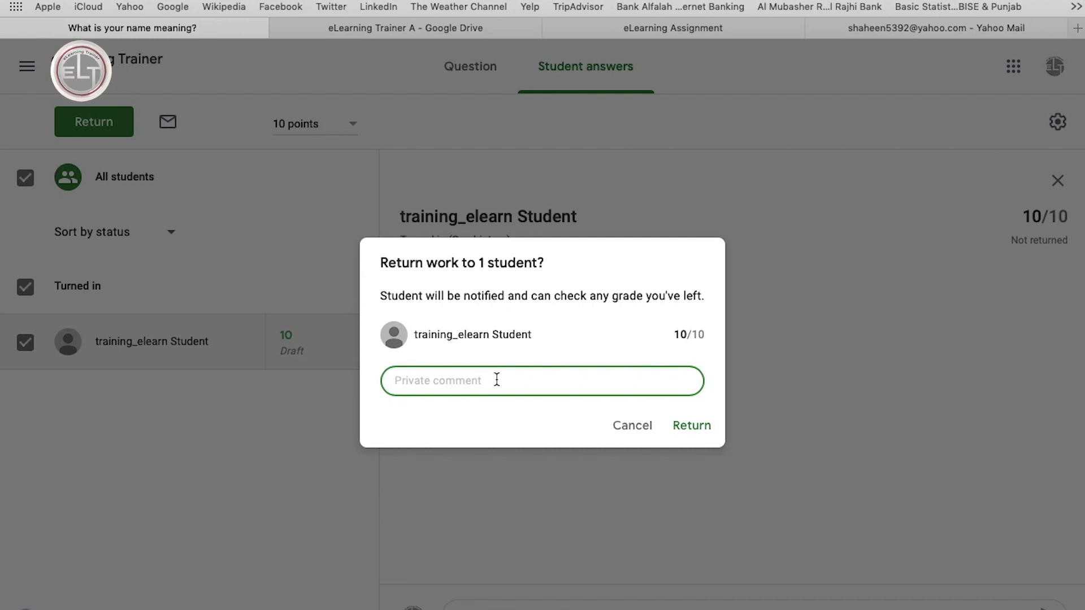
pyautogui.click(699, 425)
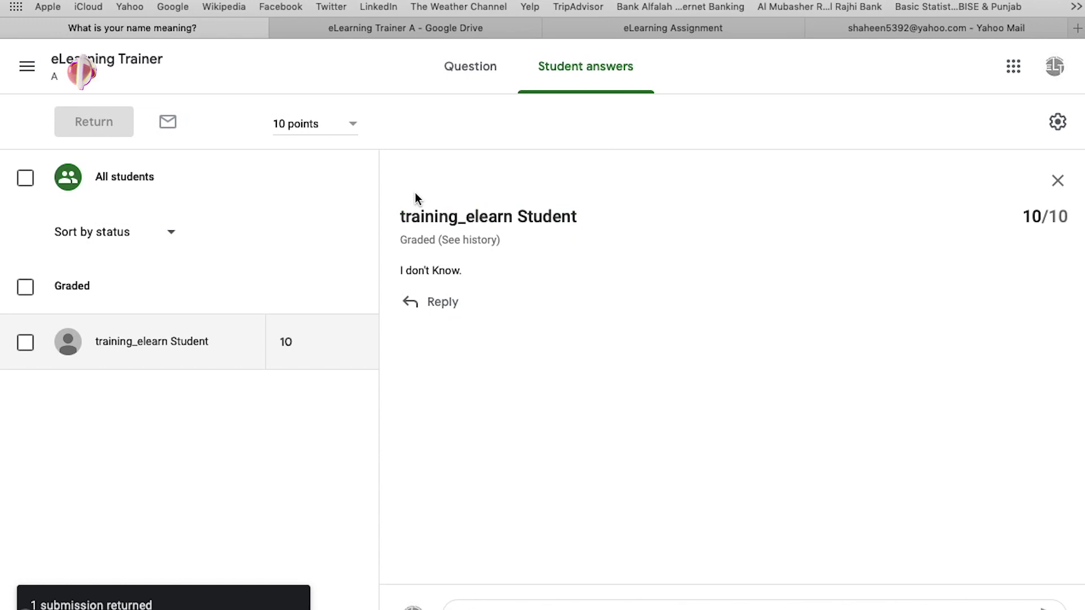
pyautogui.click(472, 83)
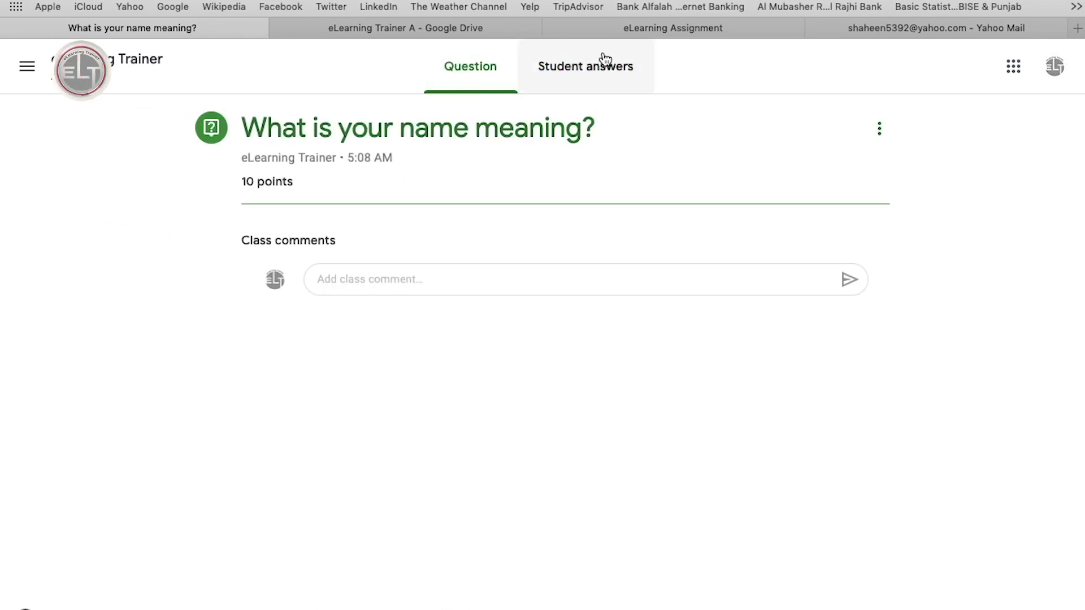
# Go through Student answers and the class stream to the gradebook to check the score of 10.
pyautogui.click(595, 72)
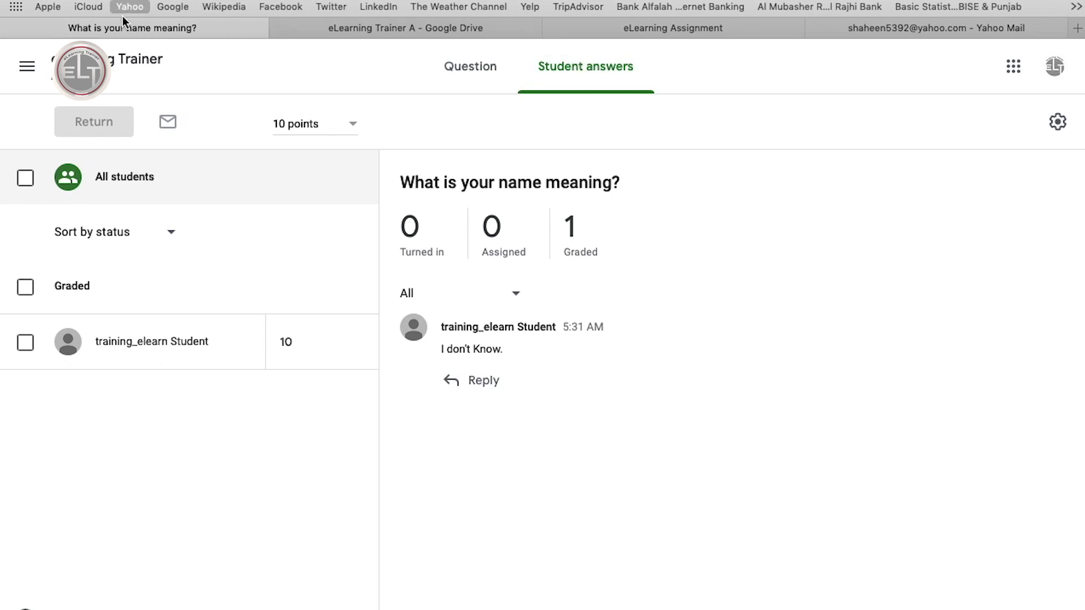
pyautogui.click(130, 76)
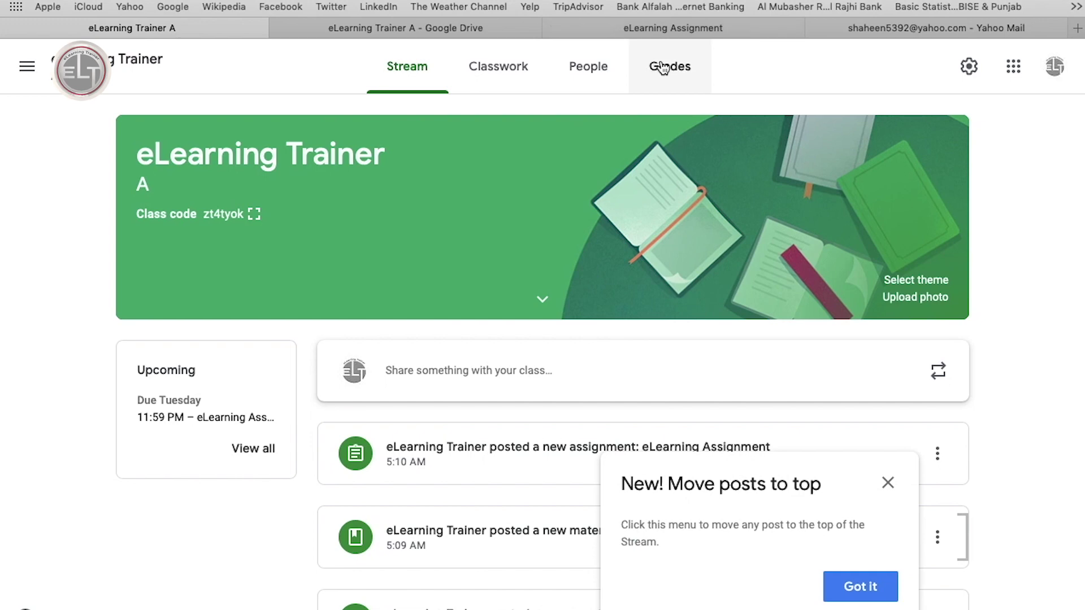
pyautogui.click(662, 67)
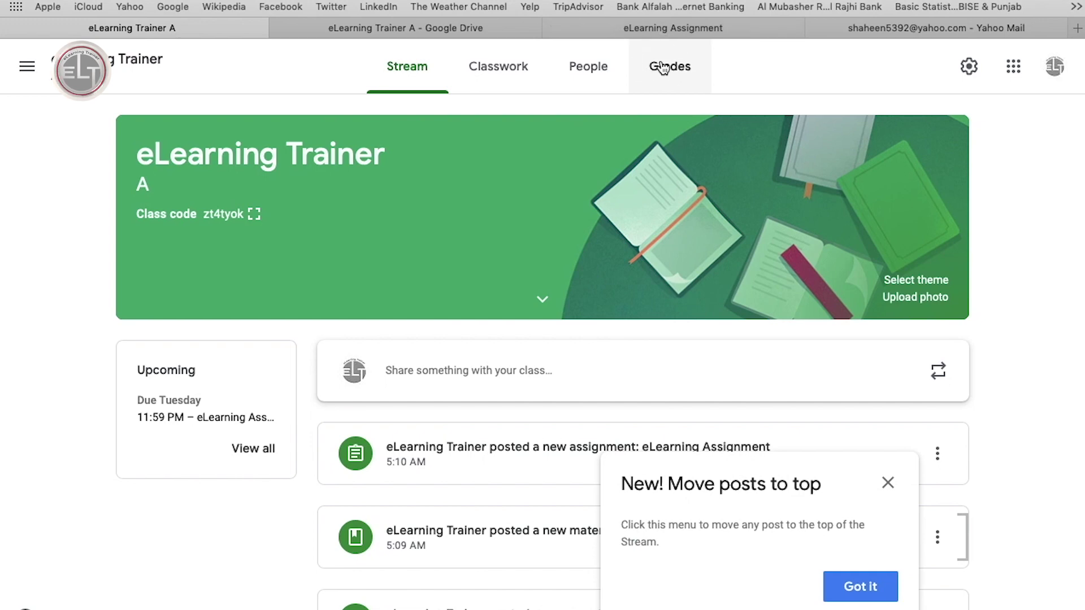